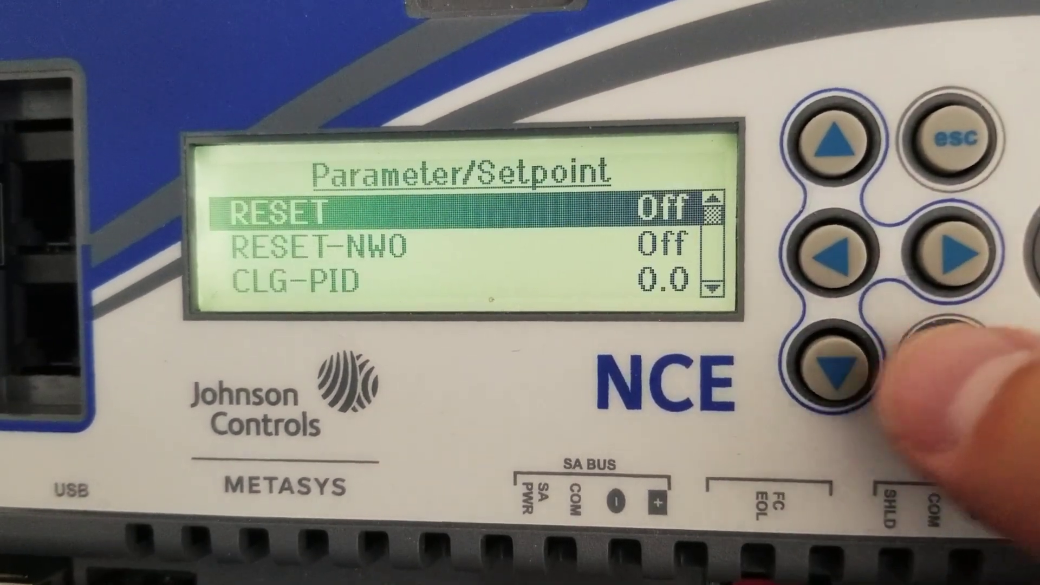
On the NCE display, command the RESET point from Off to Reset and accept the command
key("Return")
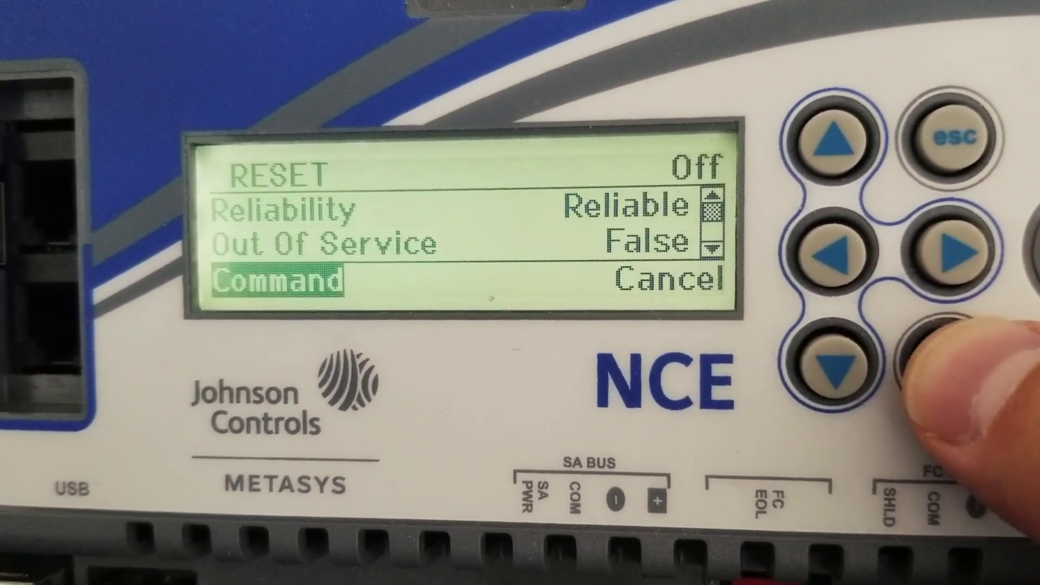
key("Return")
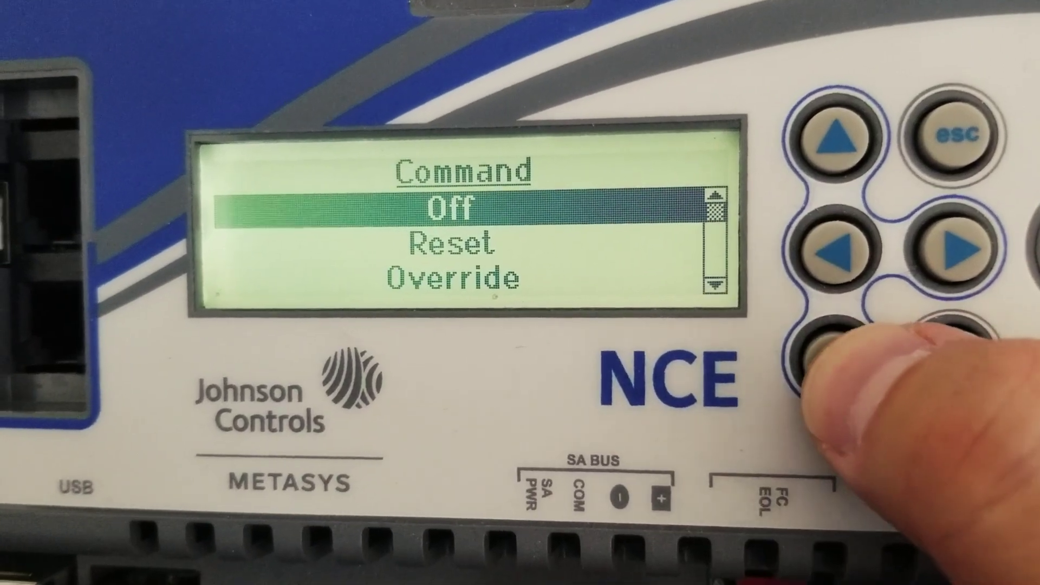
key("Down")
key("Return")
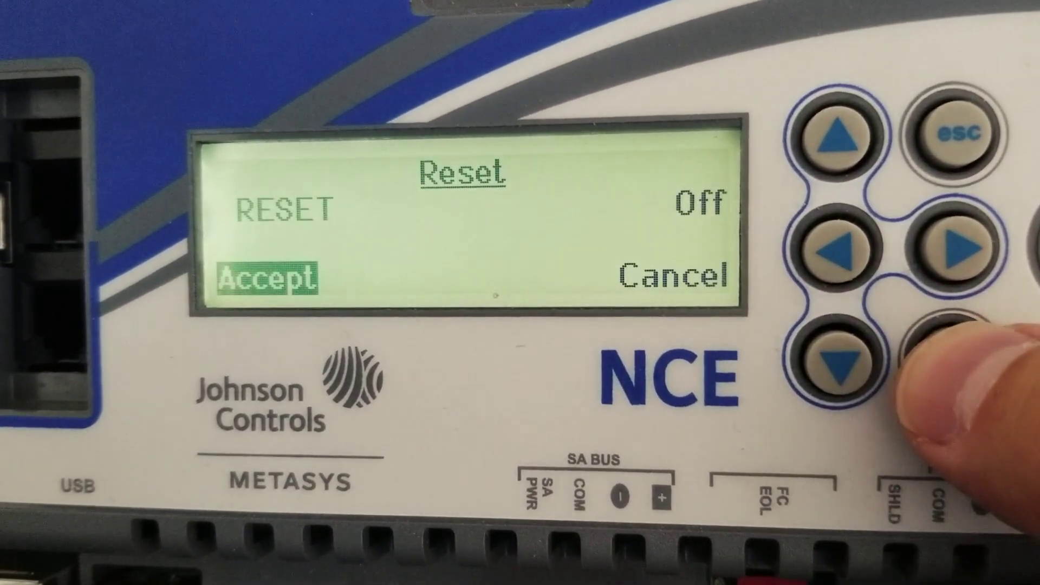
key("Return")
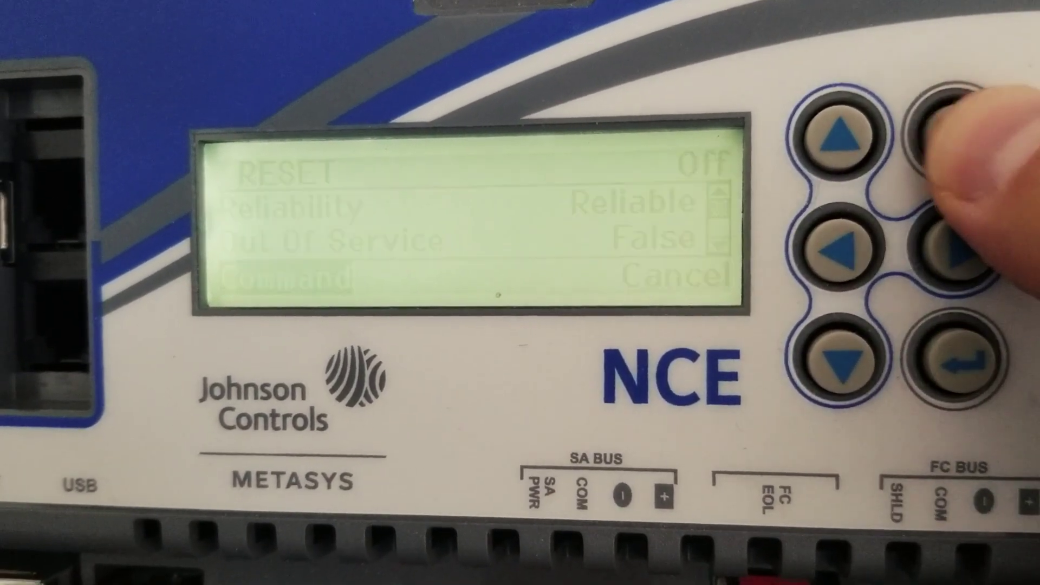
key("Escape")
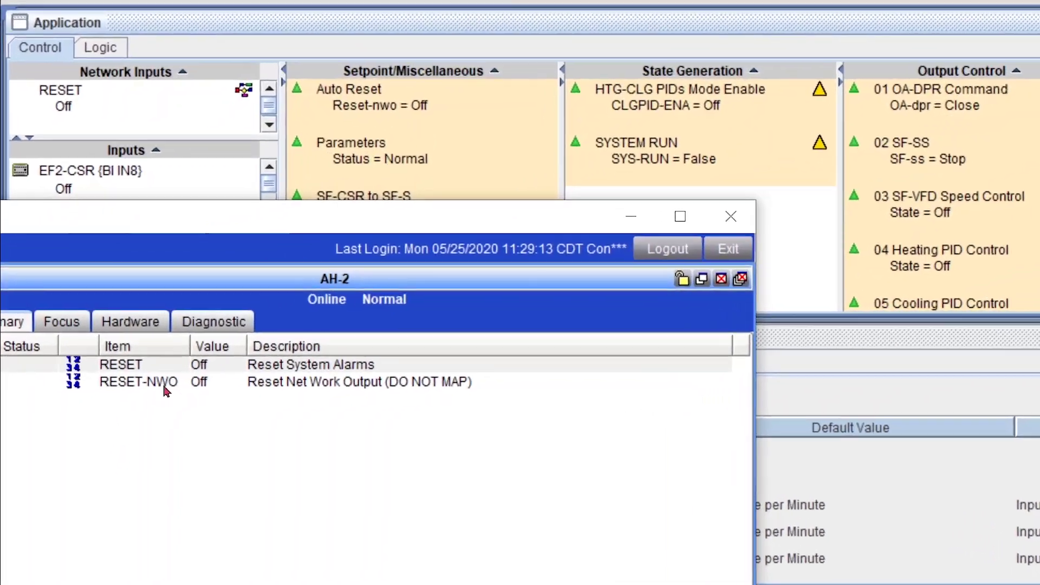
Send a Reset command to AH-2's RESET point from its Command dialog in Metasys
left_click(174, 368)
right_click(173, 368)
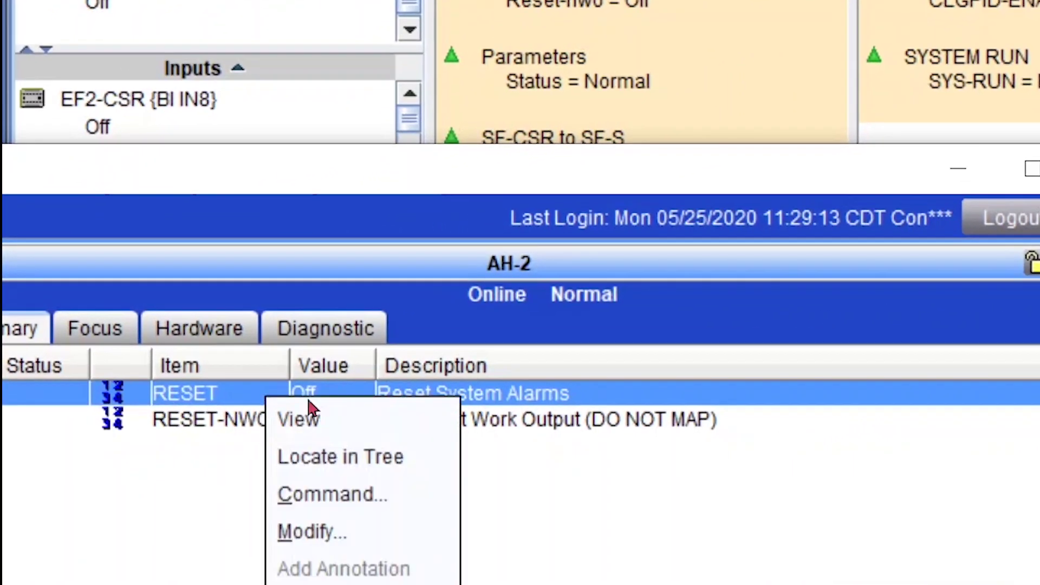
left_click(442, 509)
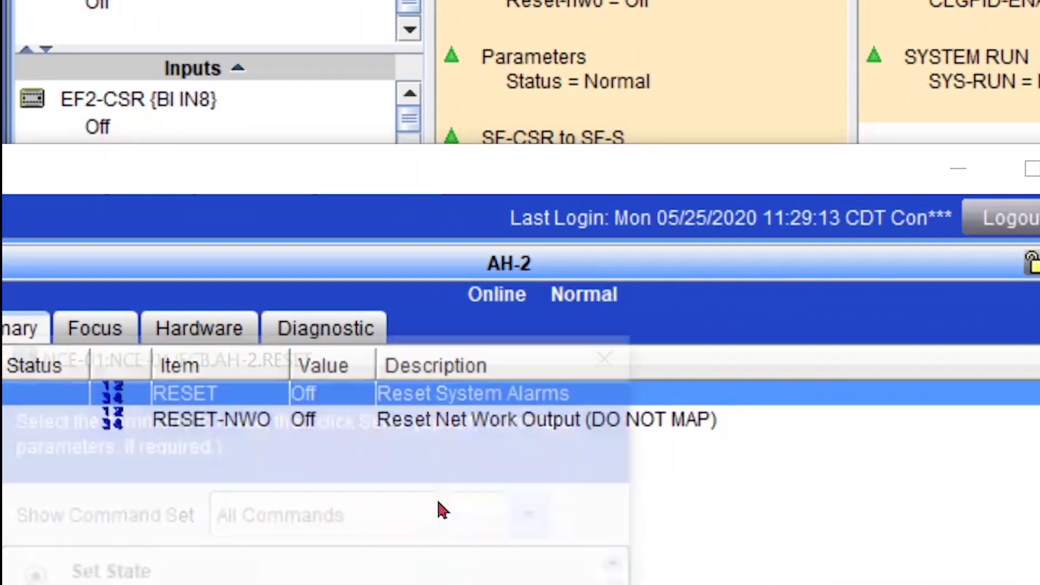
left_click_drag(455, 368, 766, 4)
left_click(606, 253)
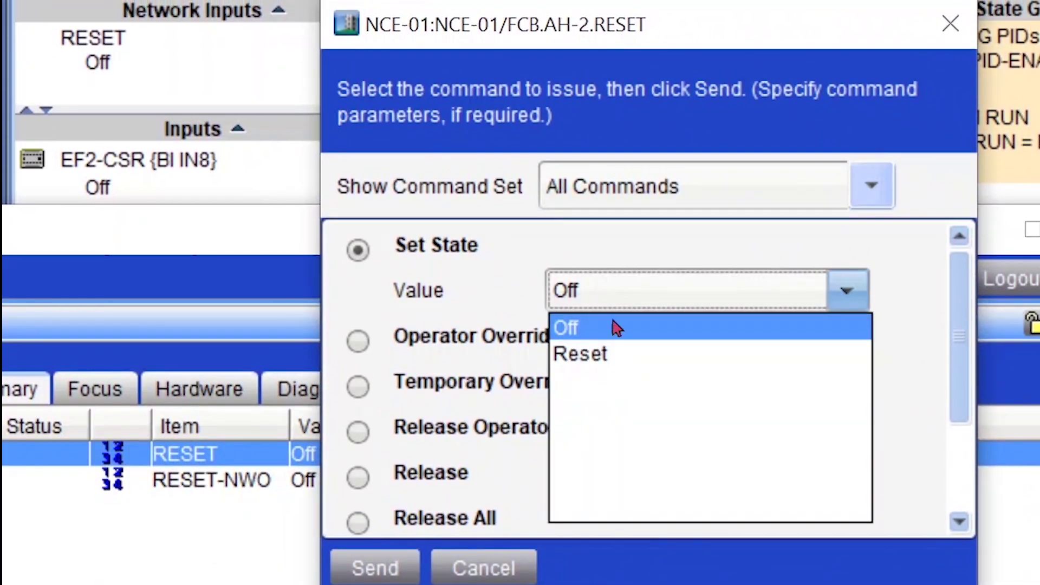
left_click(615, 354)
left_click(391, 572)
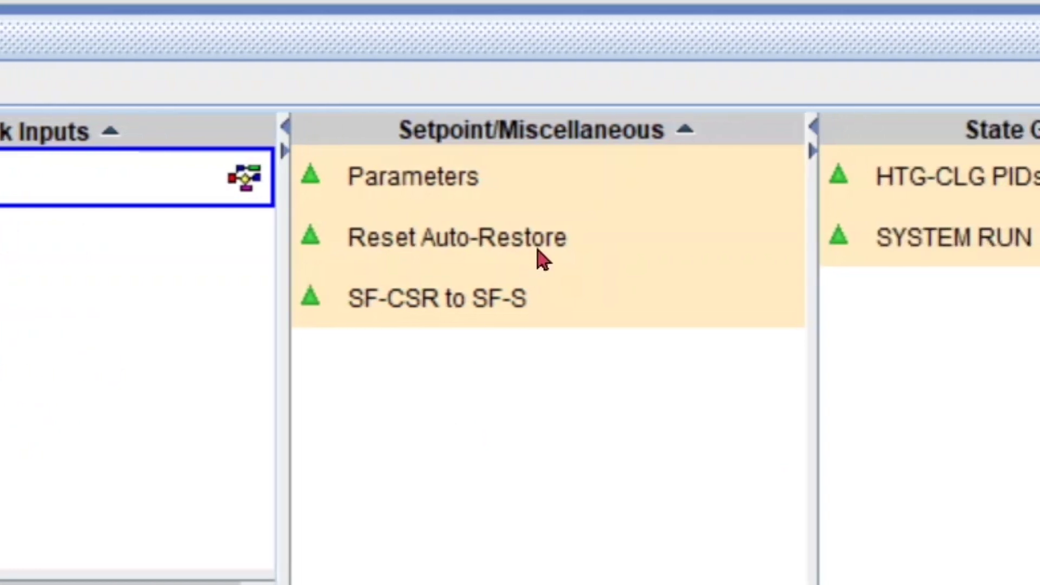
Open the Reset Auto-Restore module's logic diagram from the Setpoint/Miscellaneous column
left_click(743, 260)
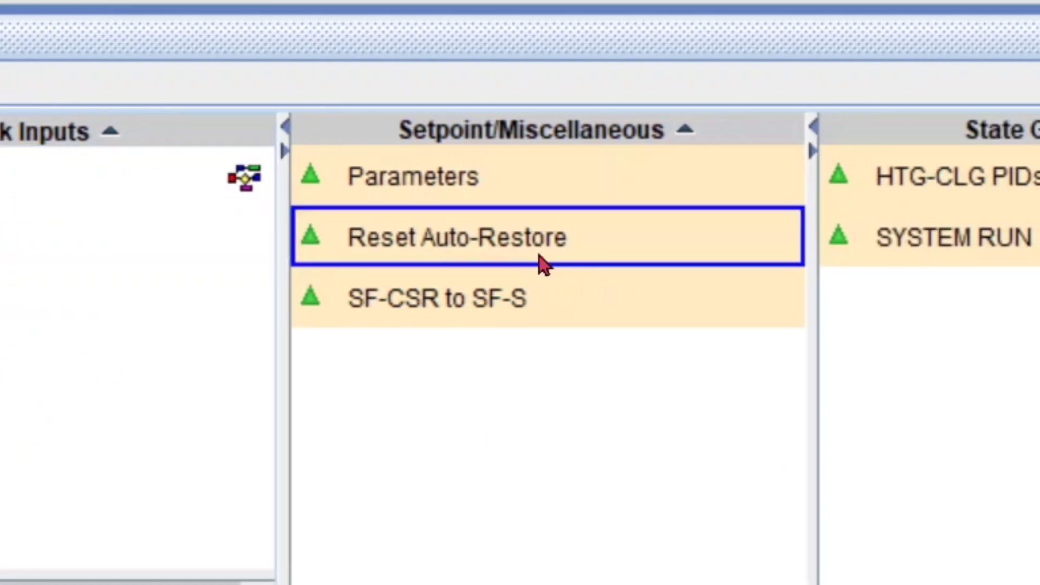
right_click(575, 246)
left_click(731, 445)
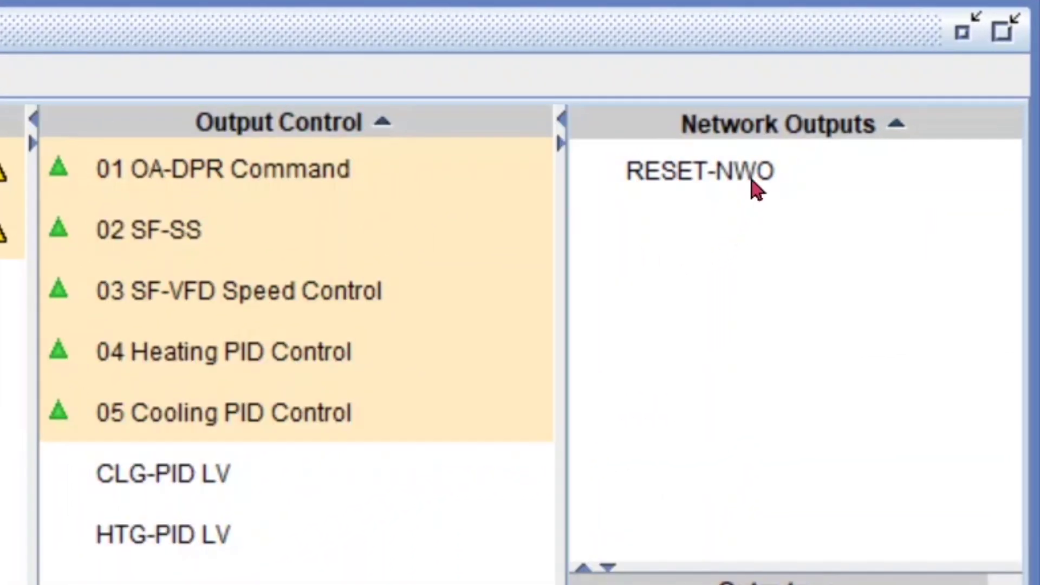
left_click(935, 117)
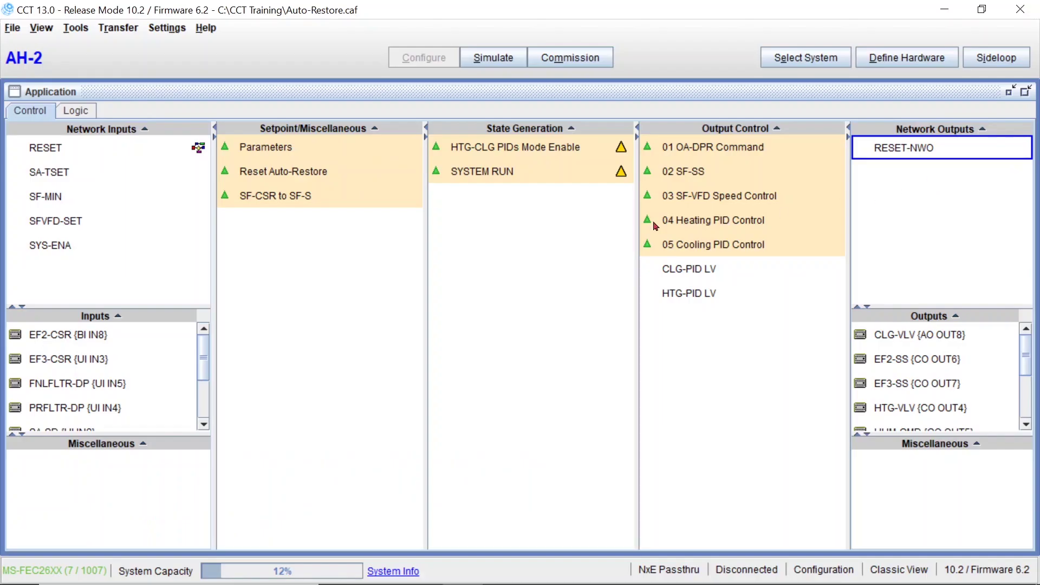
right_click(321, 171)
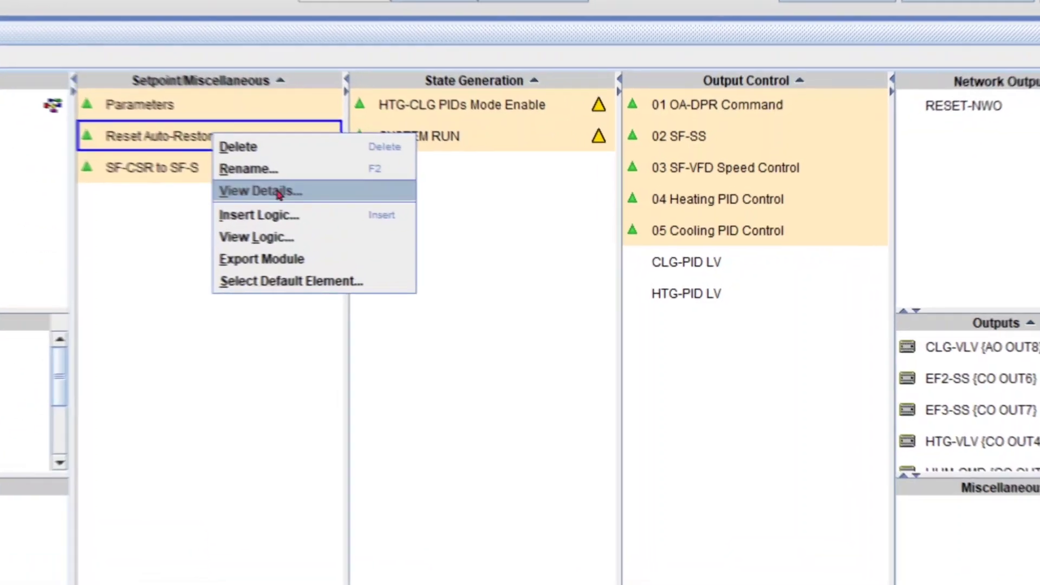
left_click(312, 239)
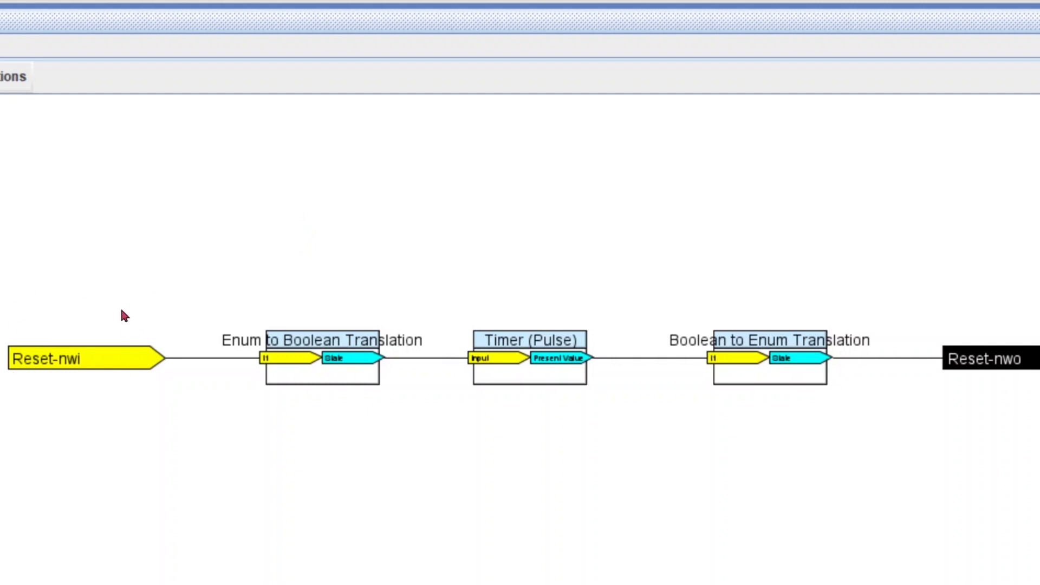
Inspect the Reset-nwi, Timer (Pulse) and Boolean to Enum Translation block details, then return to Control
double_click(98, 359)
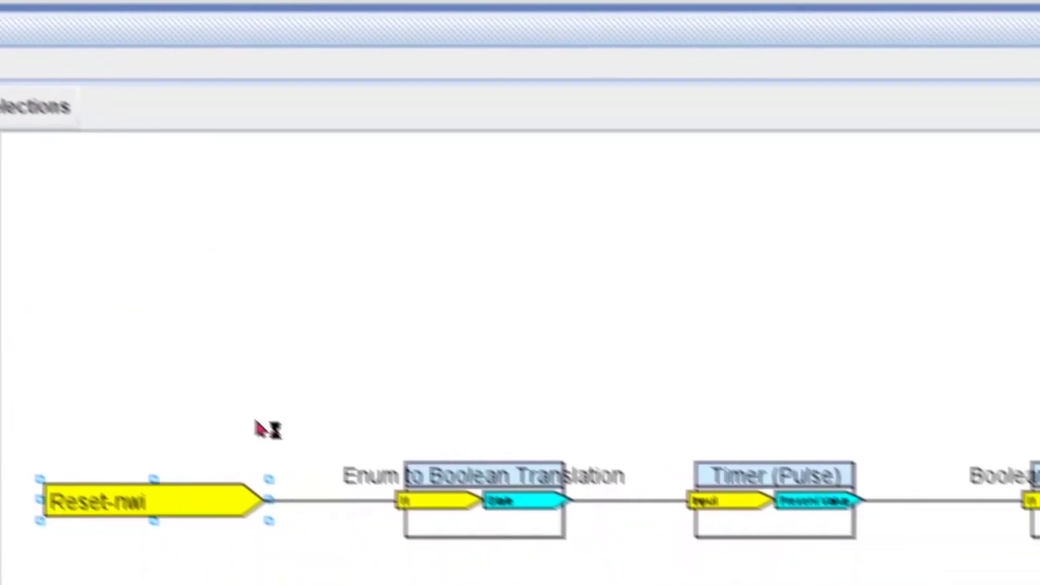
double_click(757, 492)
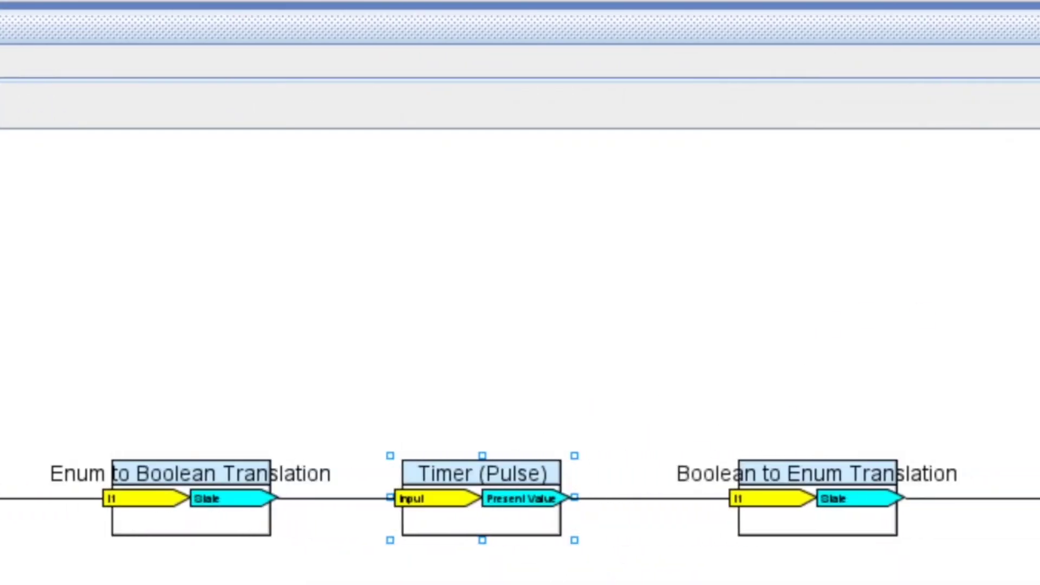
double_click(817, 494)
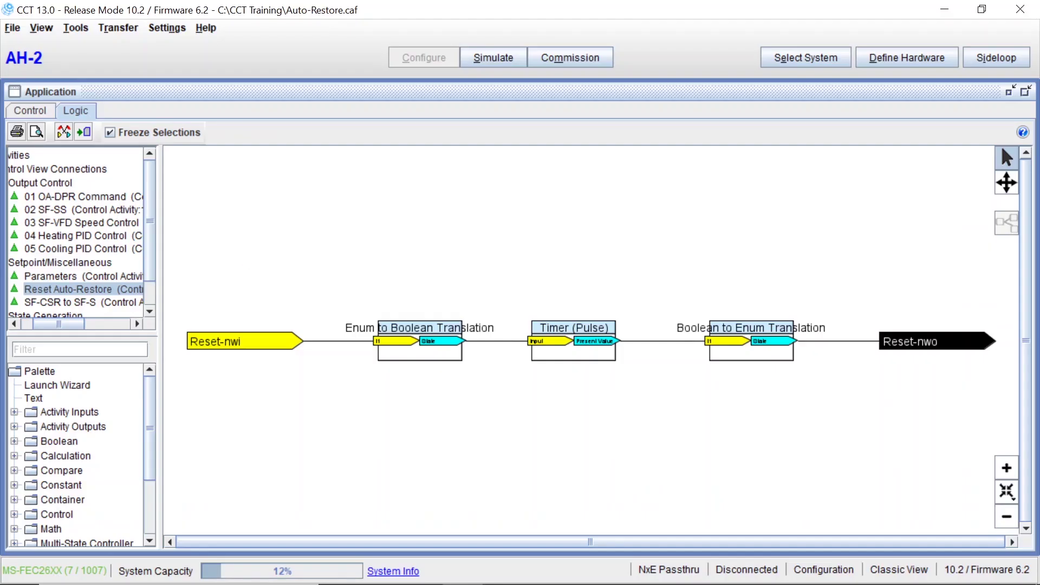
left_click(37, 110)
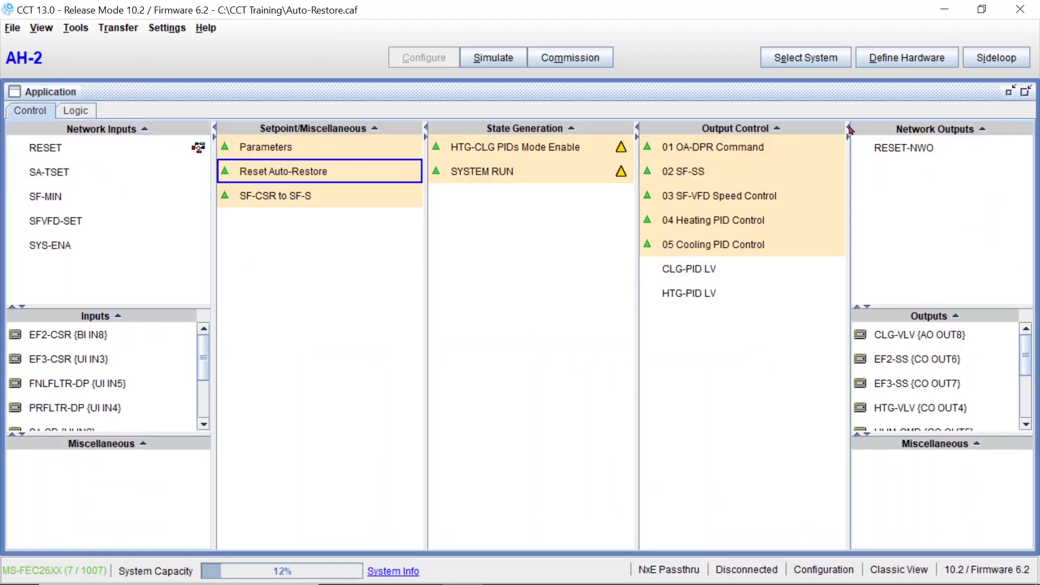
Collapse the middle columns, then select RESET, Reset Auto-Restore and RESET-NWO in turn
left_click_drag(850, 130, 369, 170)
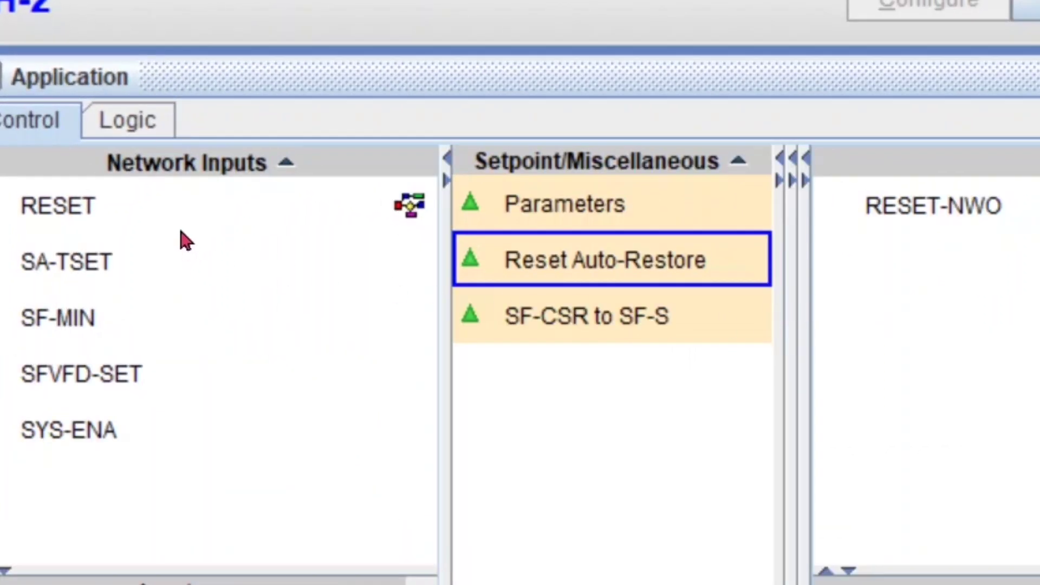
left_click(175, 212)
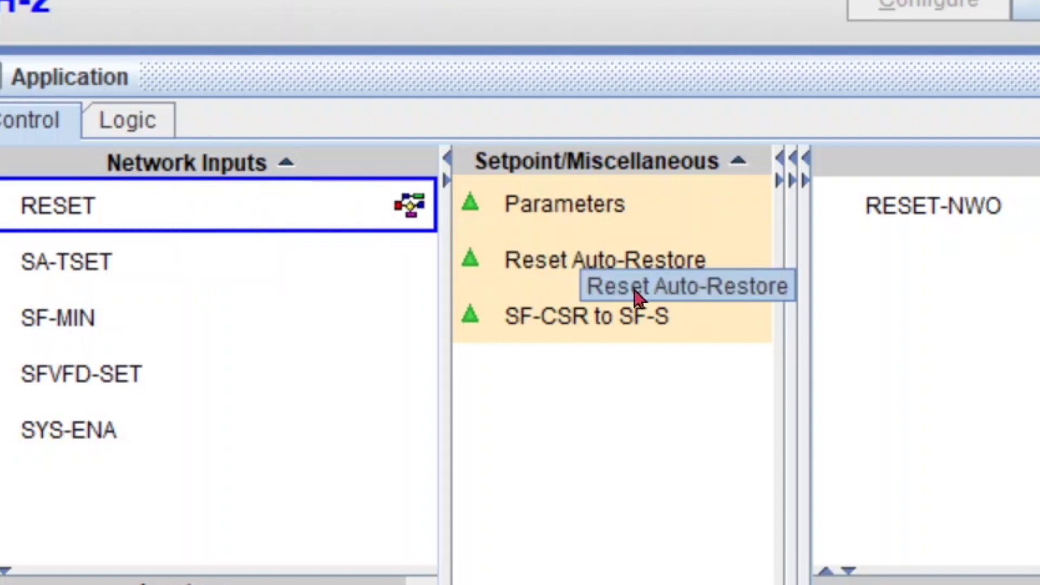
left_click(657, 272)
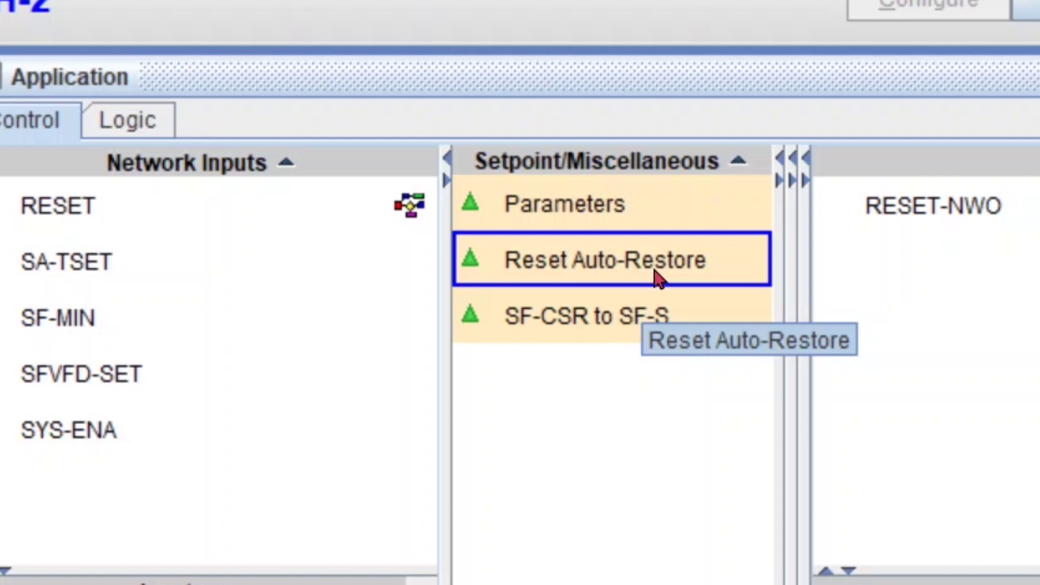
left_click(929, 226)
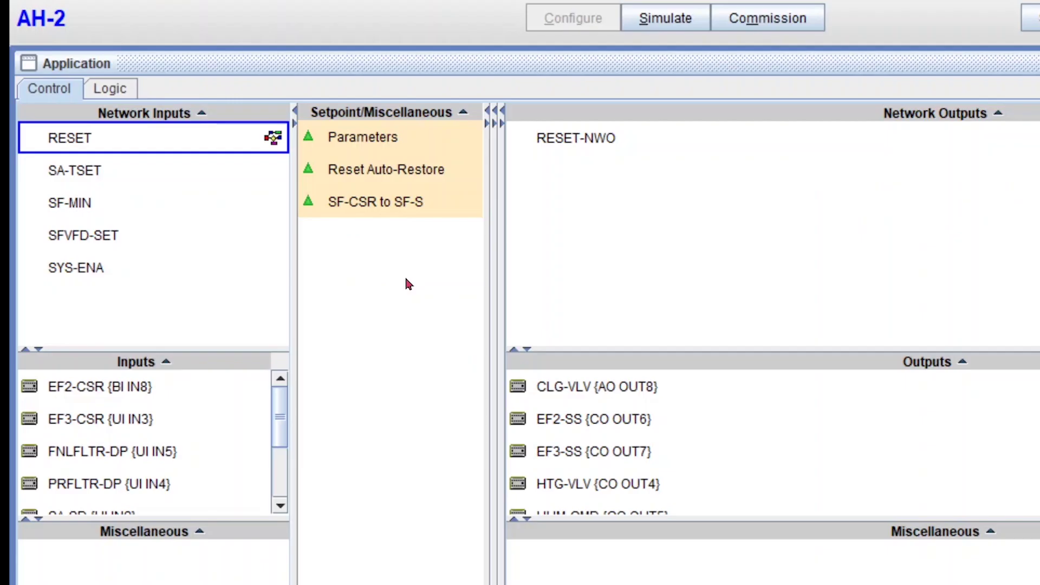
Simulate AH-2 with startup values such as SA-T 60.0 deg F and RESET Off
left_click(658, 22)
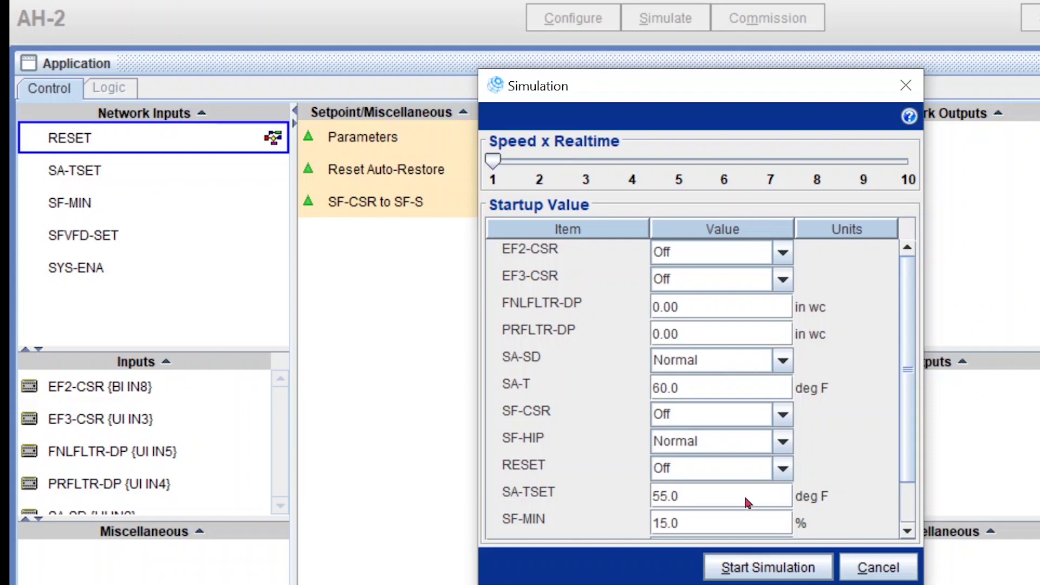
left_click(780, 568)
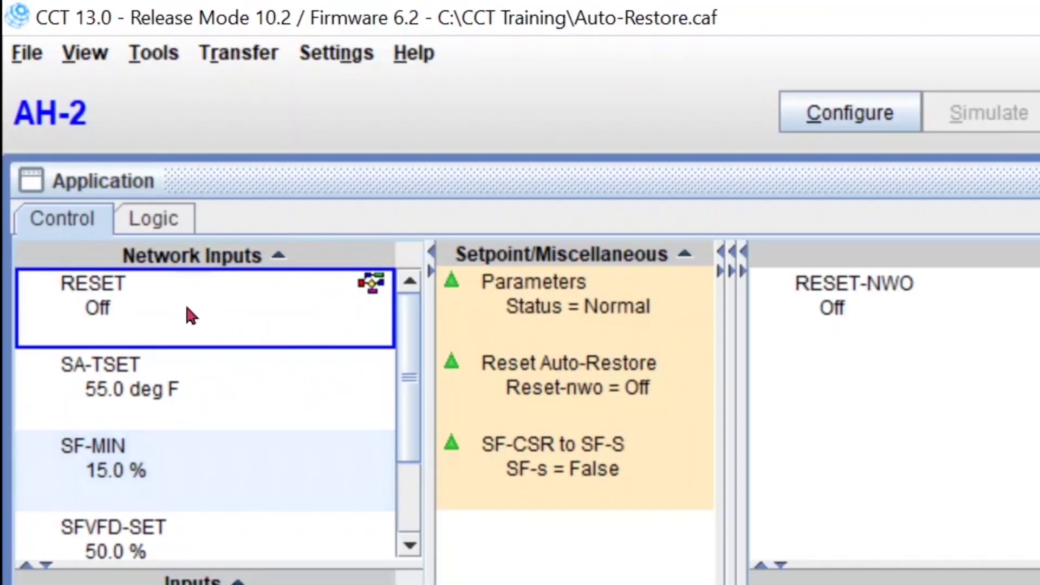
Send a Reset test value to the simulated RESET input
right_click(194, 314)
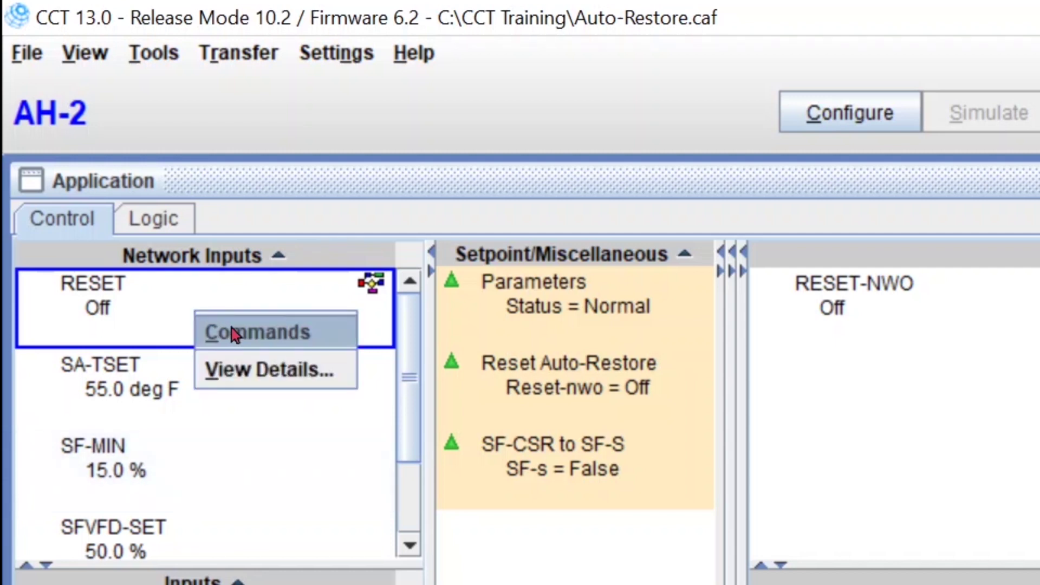
left_click(231, 330)
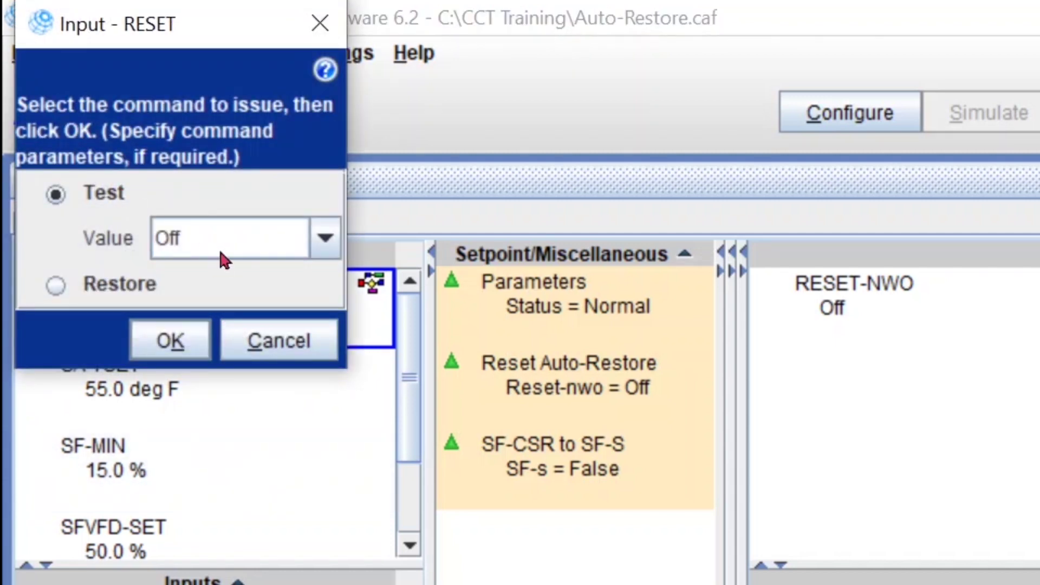
left_click(219, 246)
left_click(216, 307)
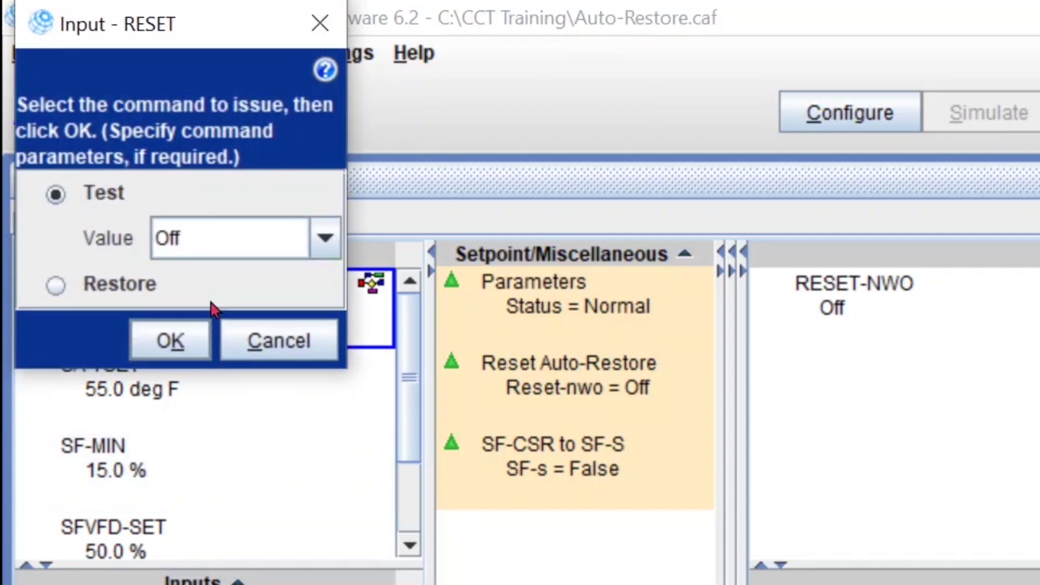
left_click(196, 349)
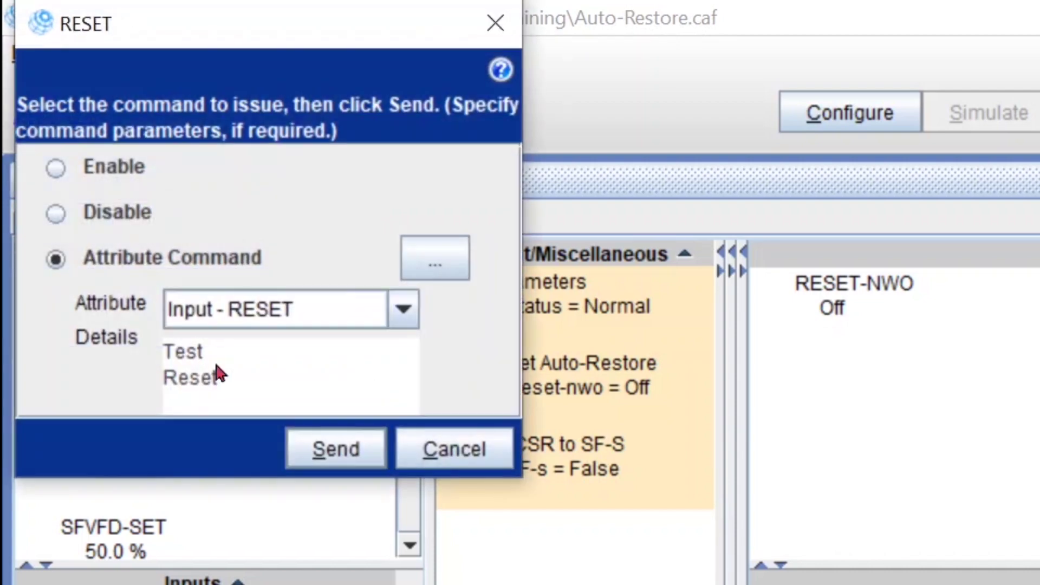
left_click(357, 458)
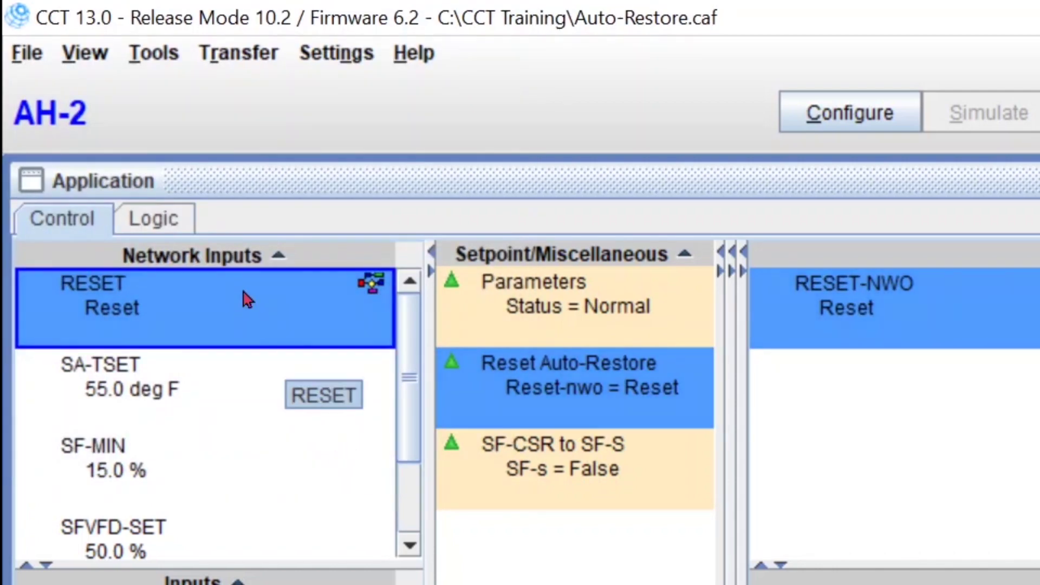
Check Reset Auto-Restore, RESET-NWO and RESET to confirm the output pulsed back to Off
left_click(610, 391)
left_click(887, 319)
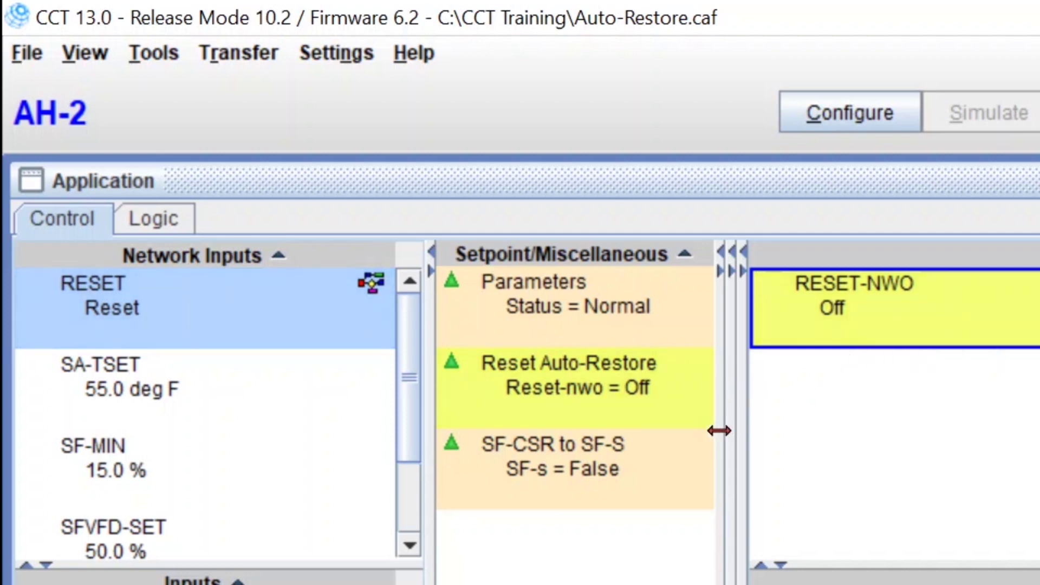
left_click(232, 330)
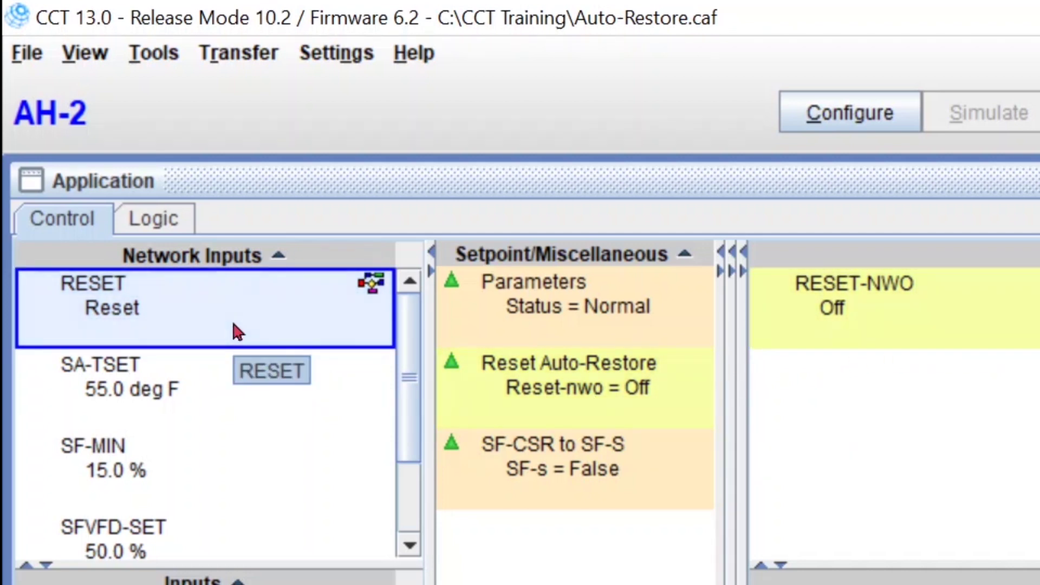
Close RESET's command settings unsent, then review and close the RESET input's details
right_click(237, 319)
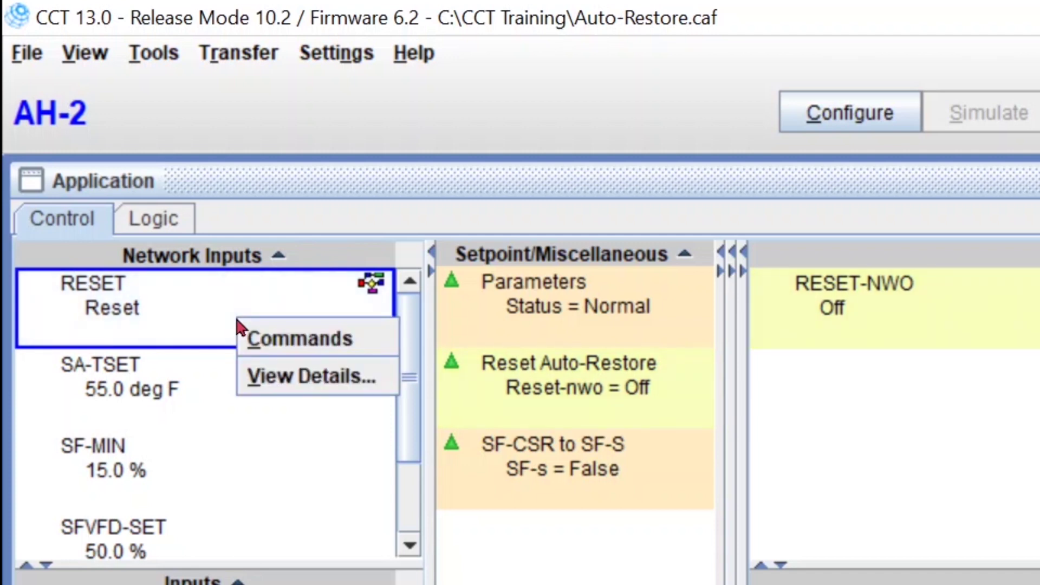
left_click(295, 342)
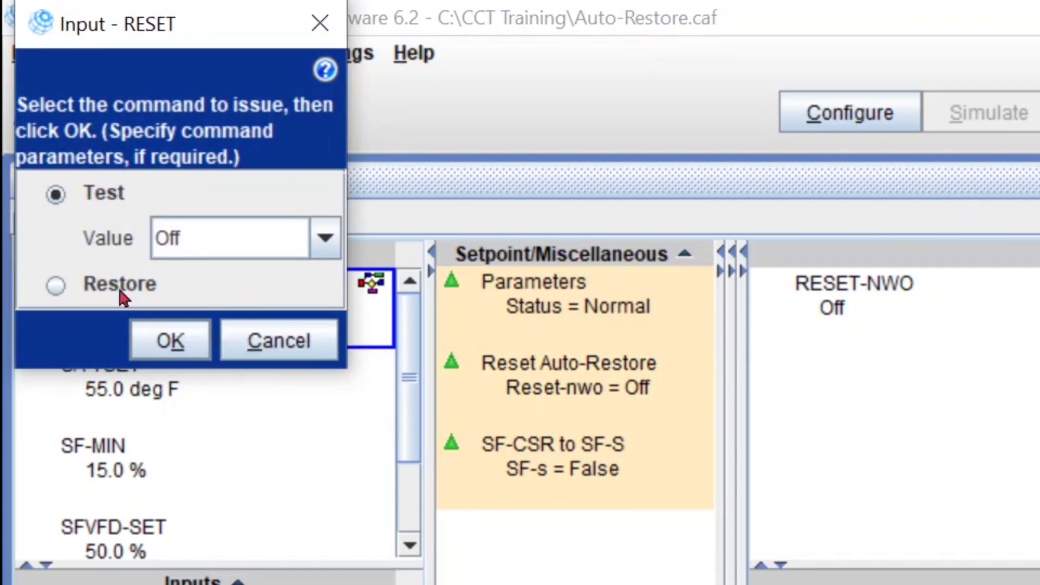
left_click(251, 339)
double_click(206, 316)
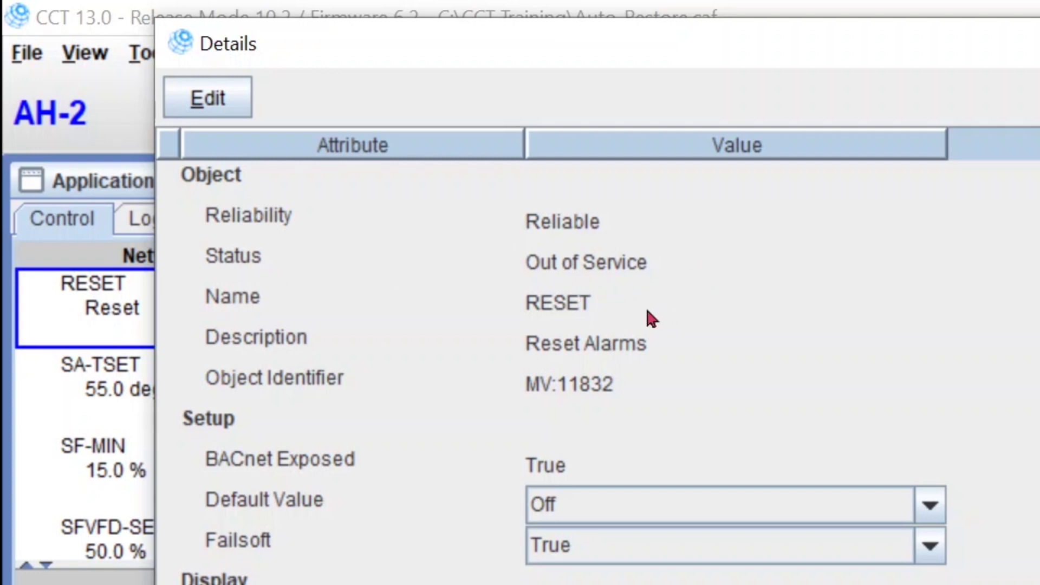
left_click(183, 41)
left_click(183, 41)
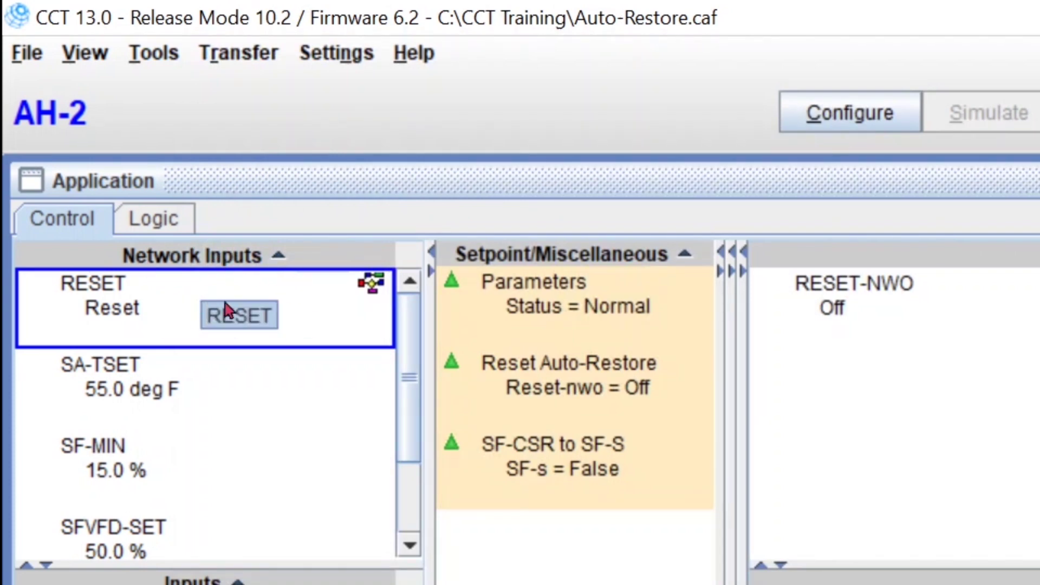
Restore the RESET input to Off and check the RESET-NWO output
right_click(165, 302)
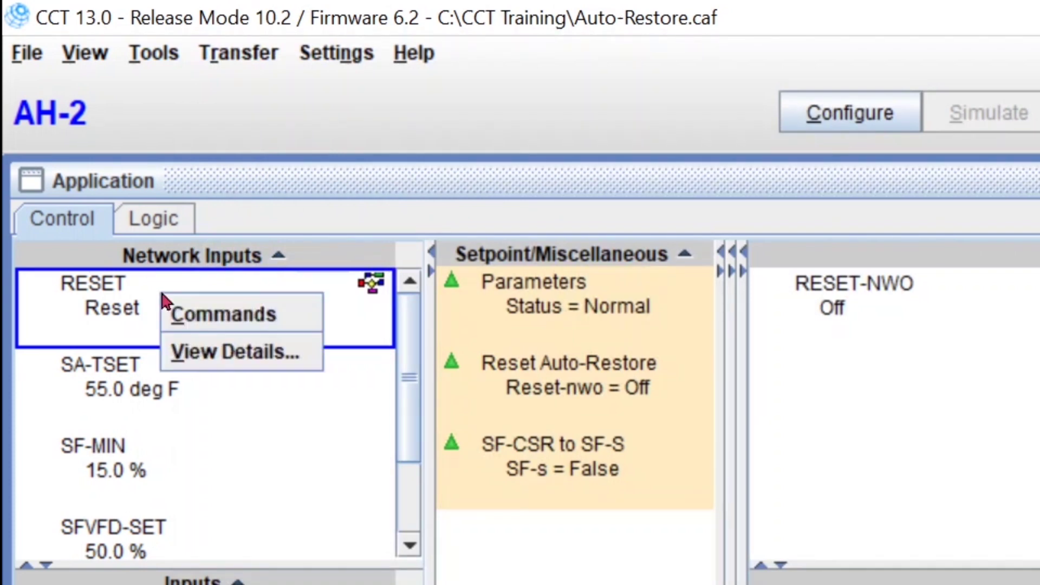
left_click(225, 320)
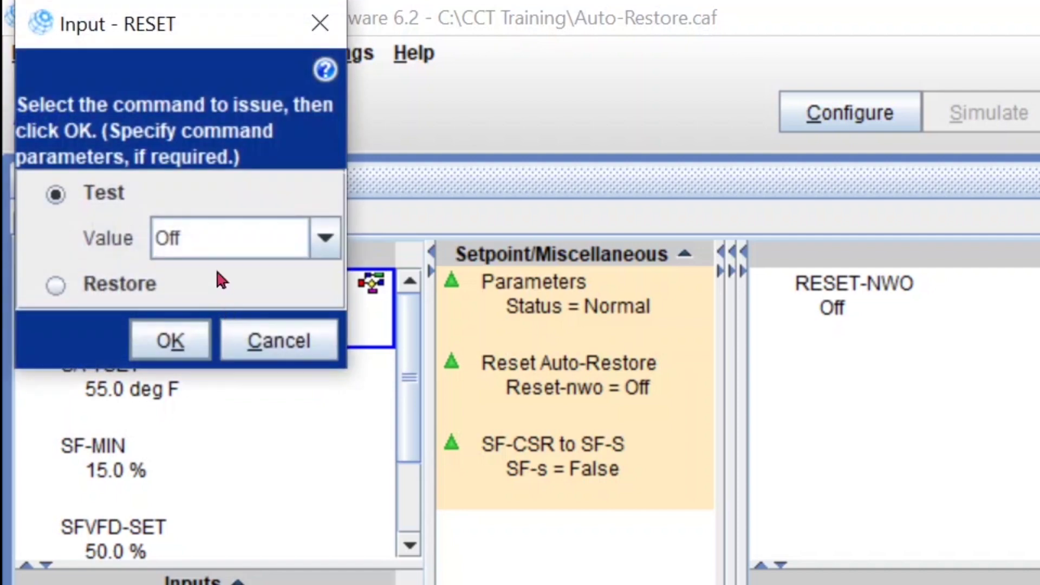
left_click(54, 285)
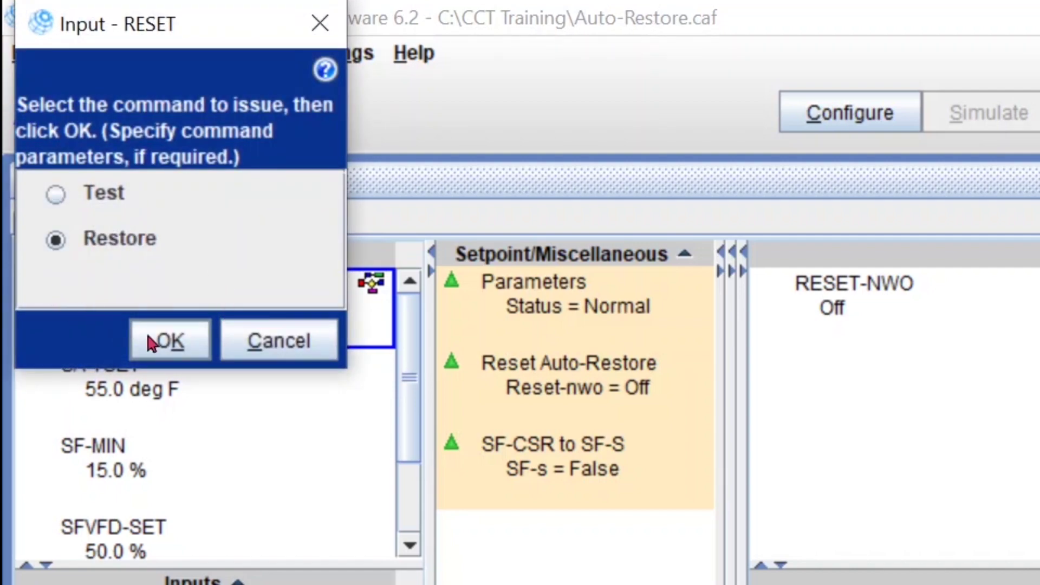
left_click(158, 344)
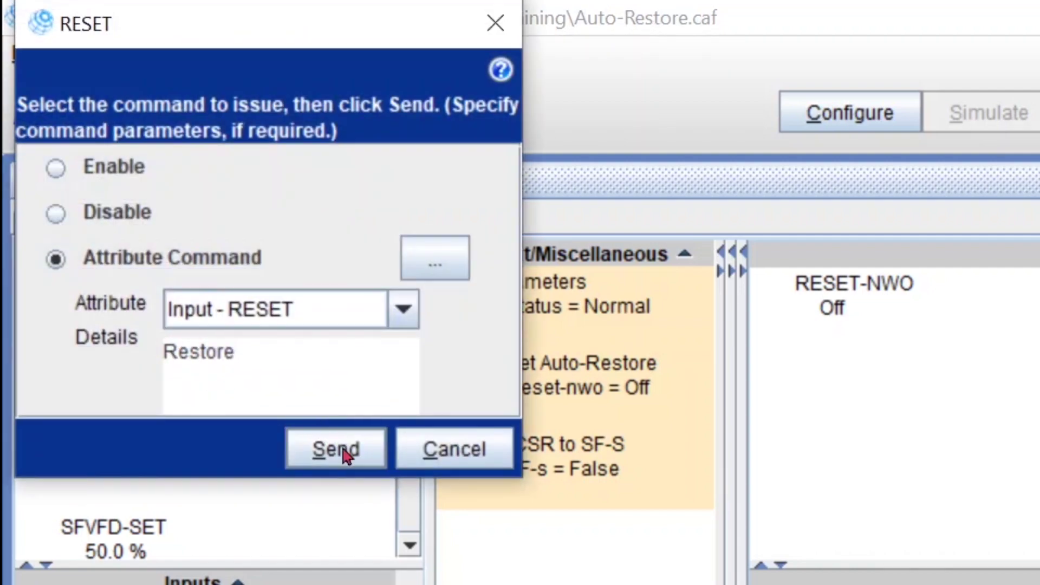
left_click(344, 448)
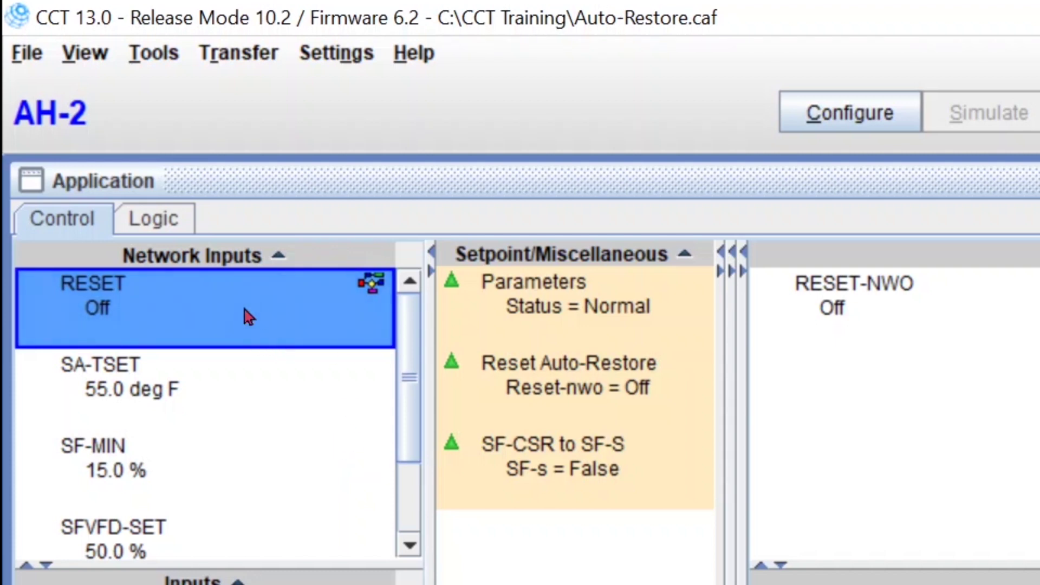
left_click(866, 309)
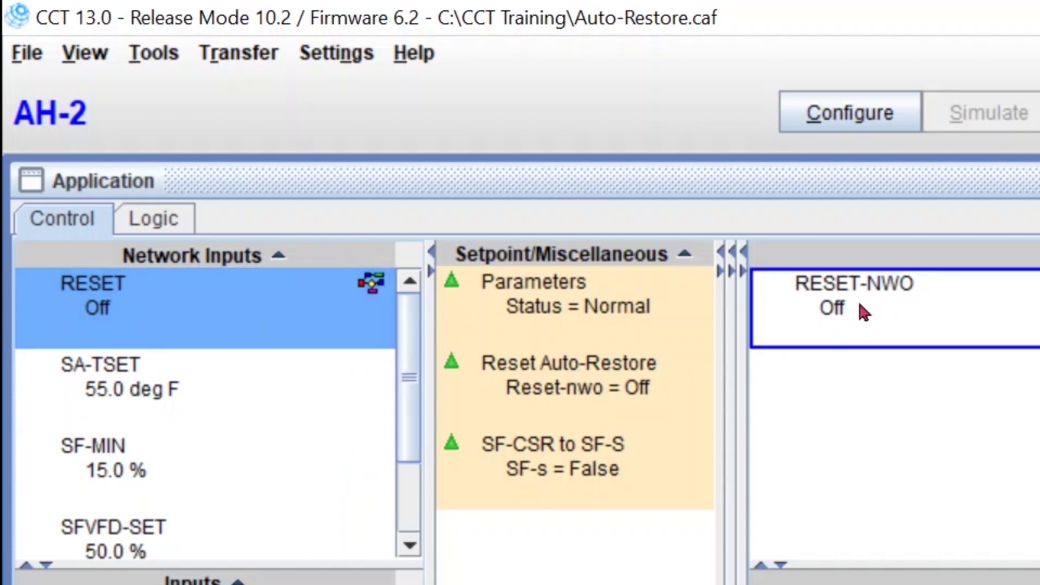
left_click(259, 311)
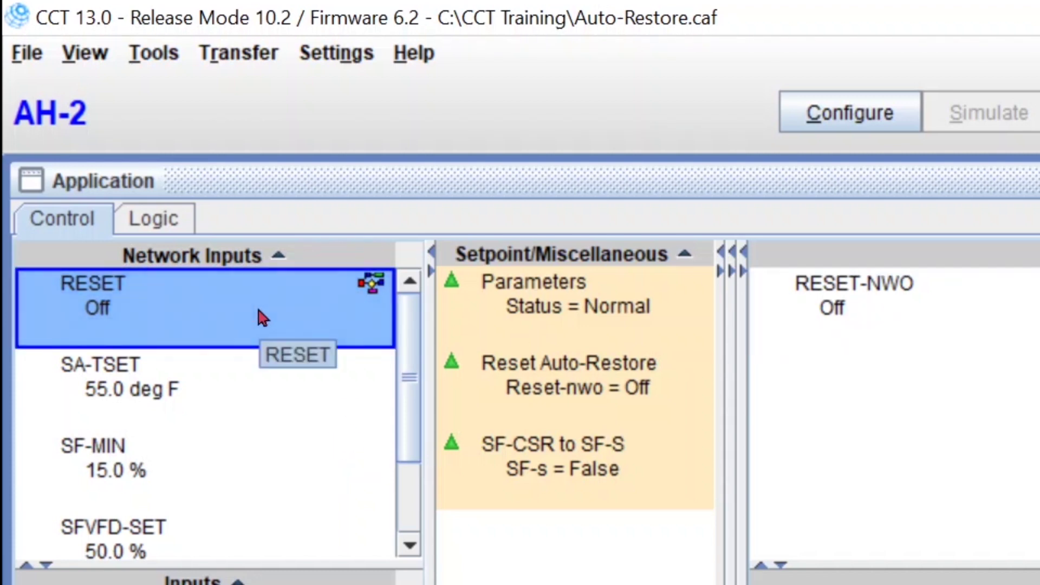
Send a Reset test value to the RESET input again
right_click(263, 317)
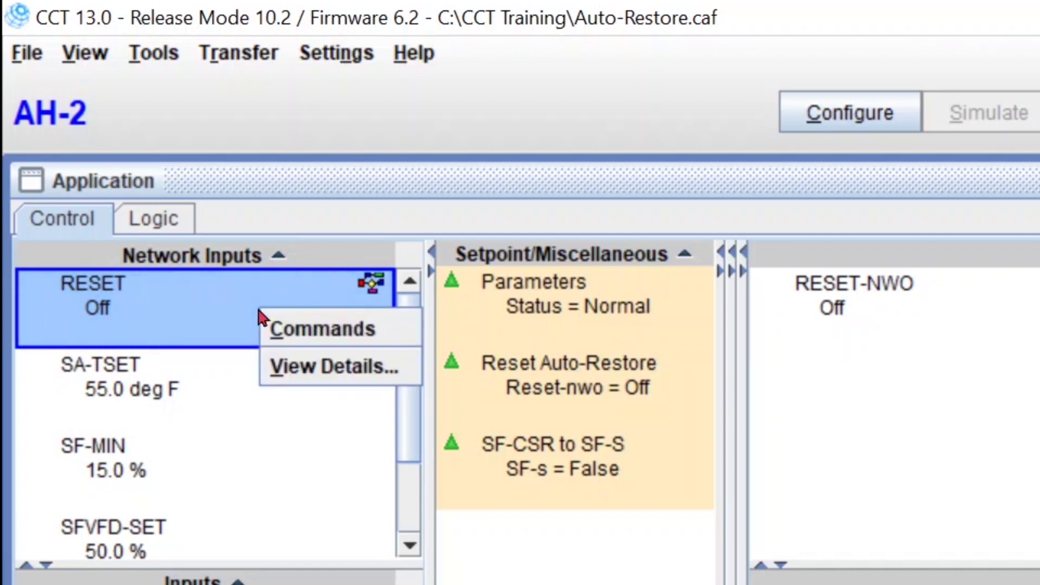
left_click(323, 336)
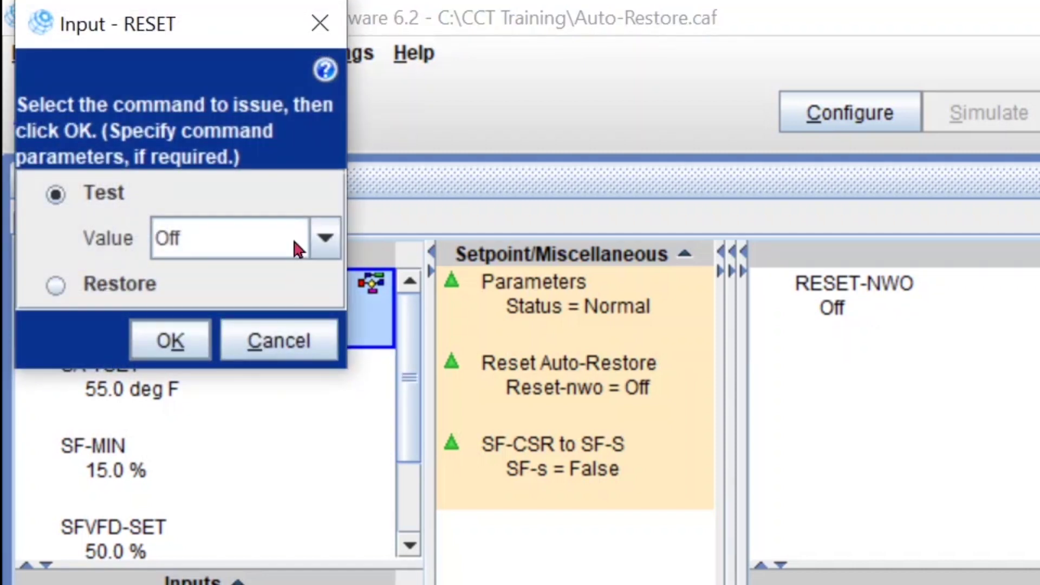
left_click(297, 239)
left_click(255, 308)
left_click(187, 342)
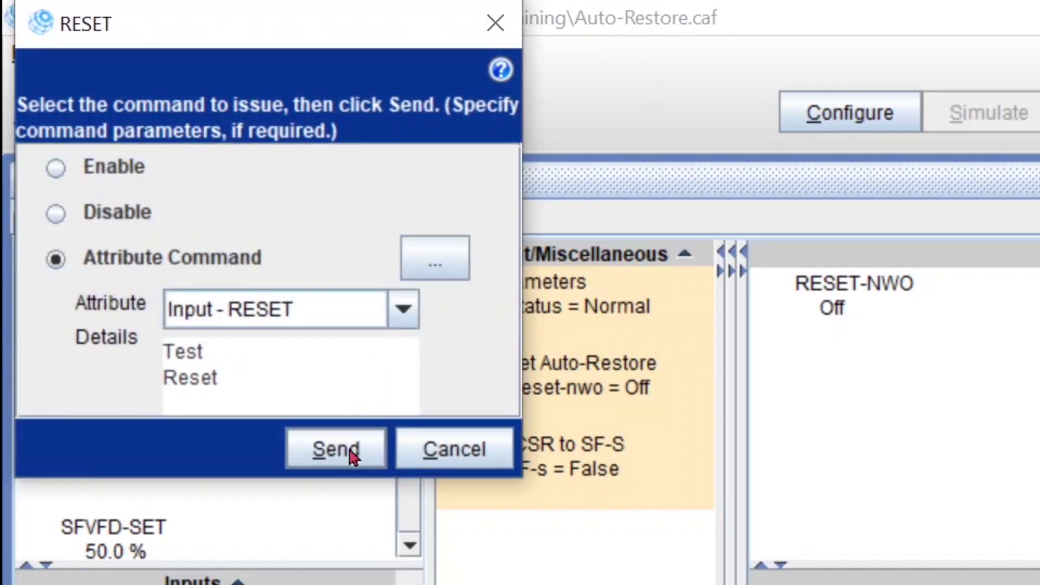
left_click(336, 450)
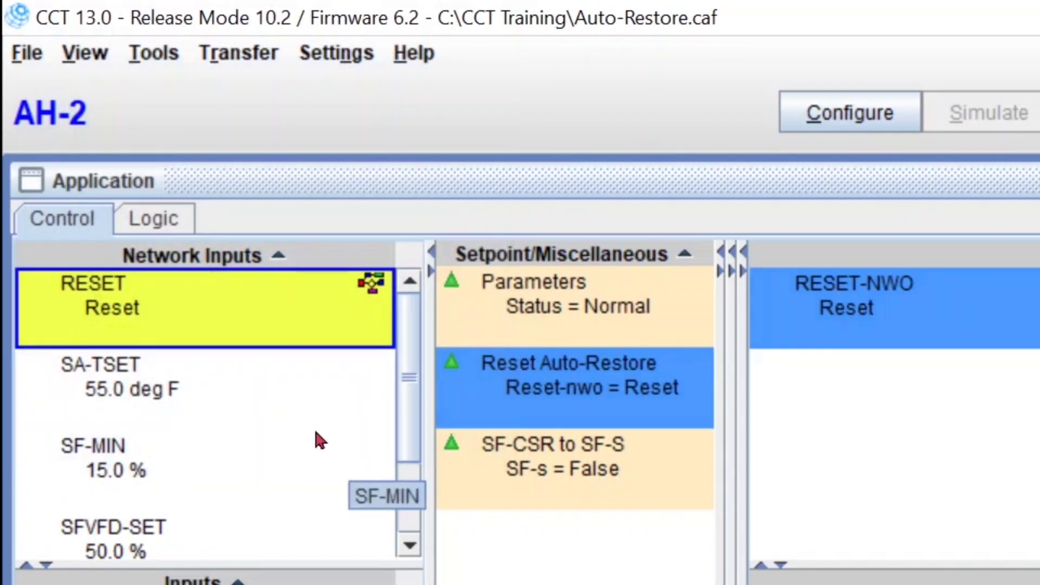
Restore RESET to Off and confirm RESET and RESET-NWO both read Off
right_click(152, 309)
left_click(196, 326)
left_click(144, 281)
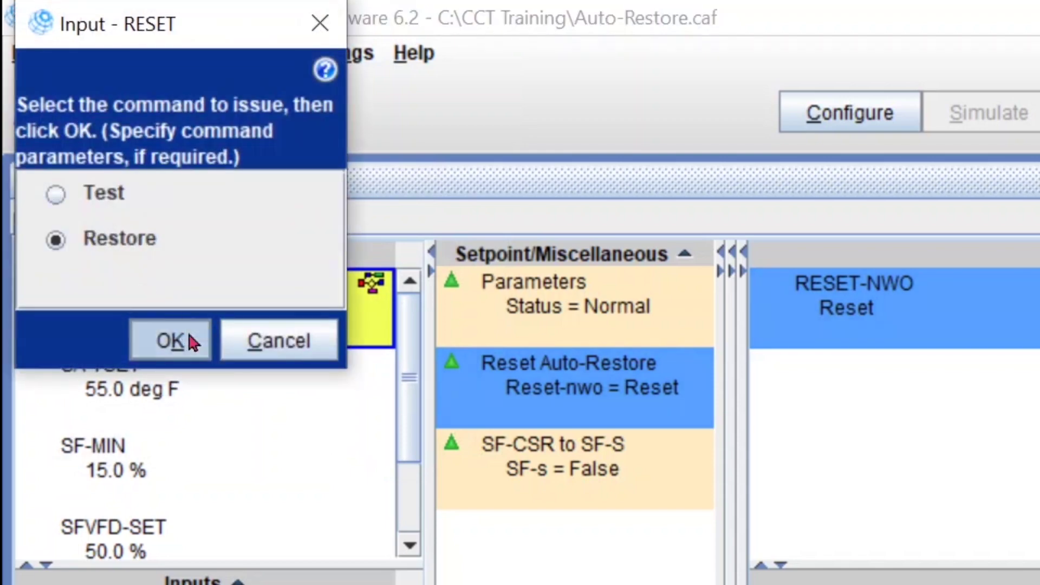
left_click(190, 343)
left_click(330, 446)
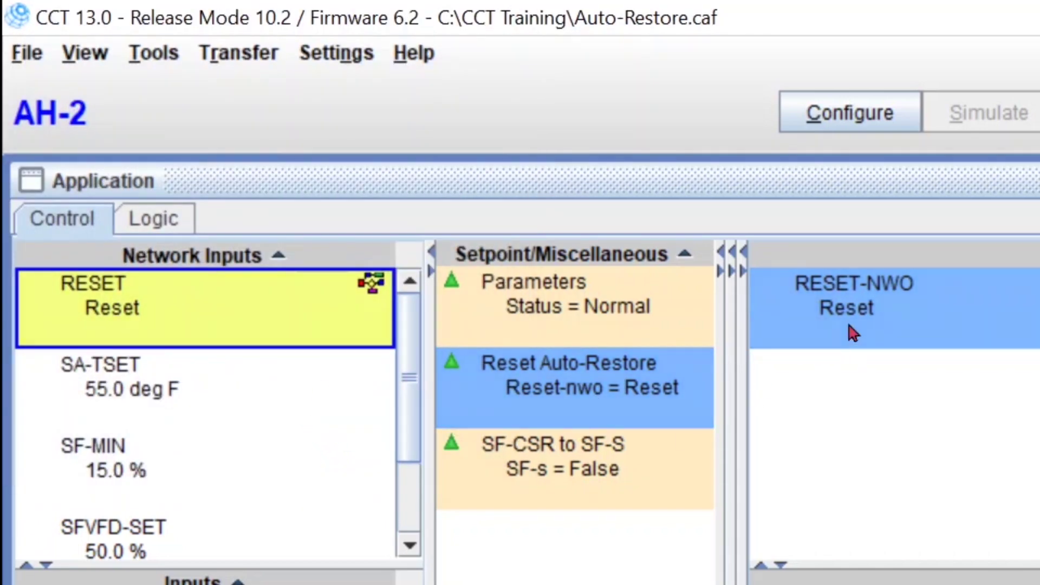
left_click(853, 333)
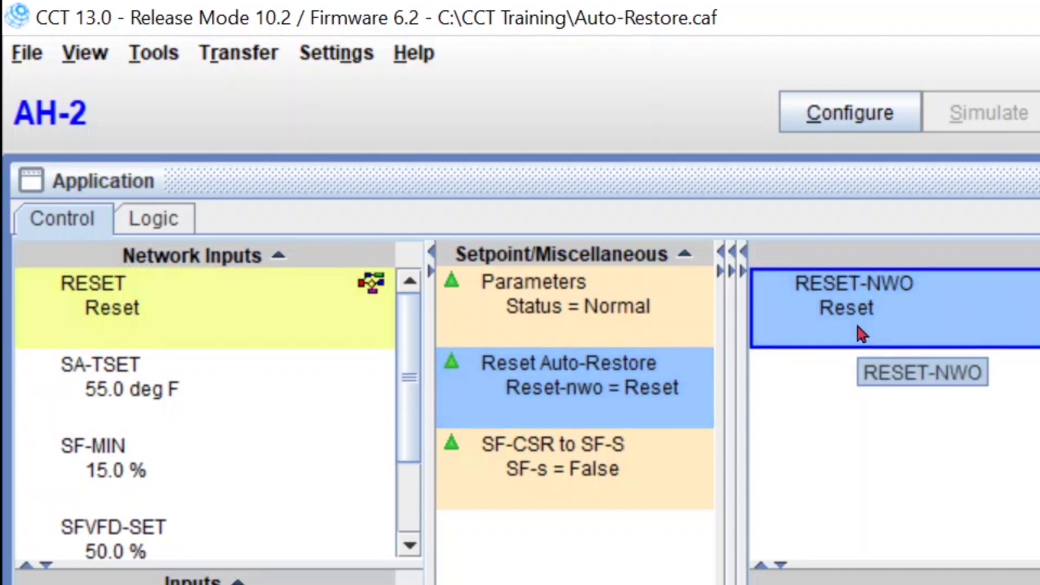
left_click(271, 311)
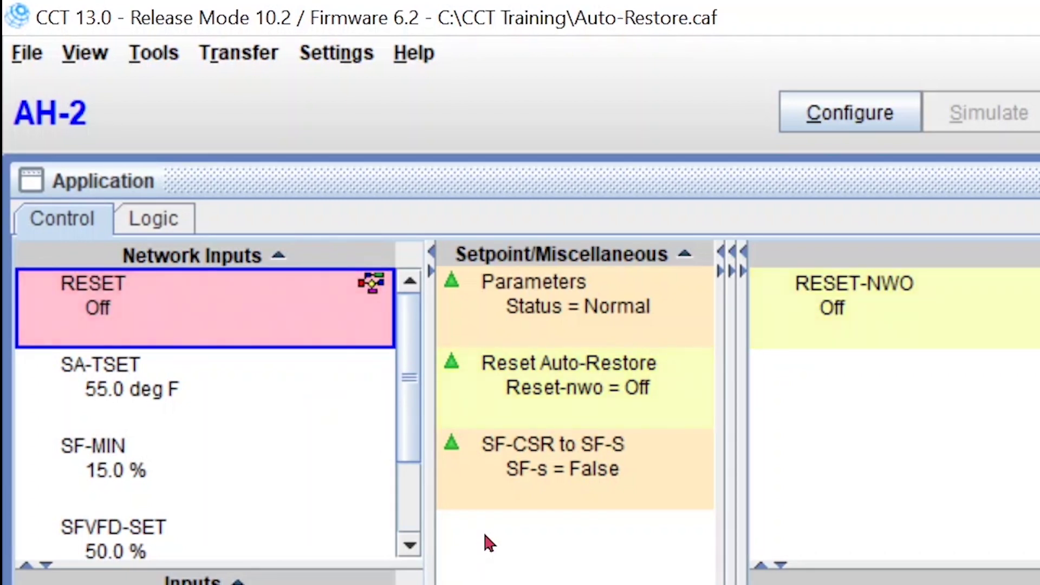
left_click(859, 309)
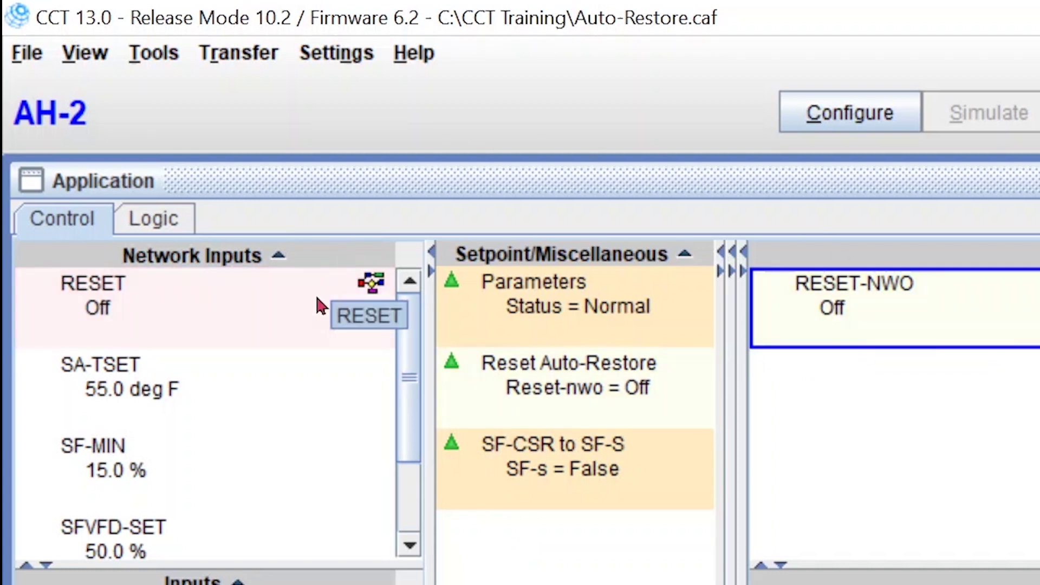
left_click(321, 308)
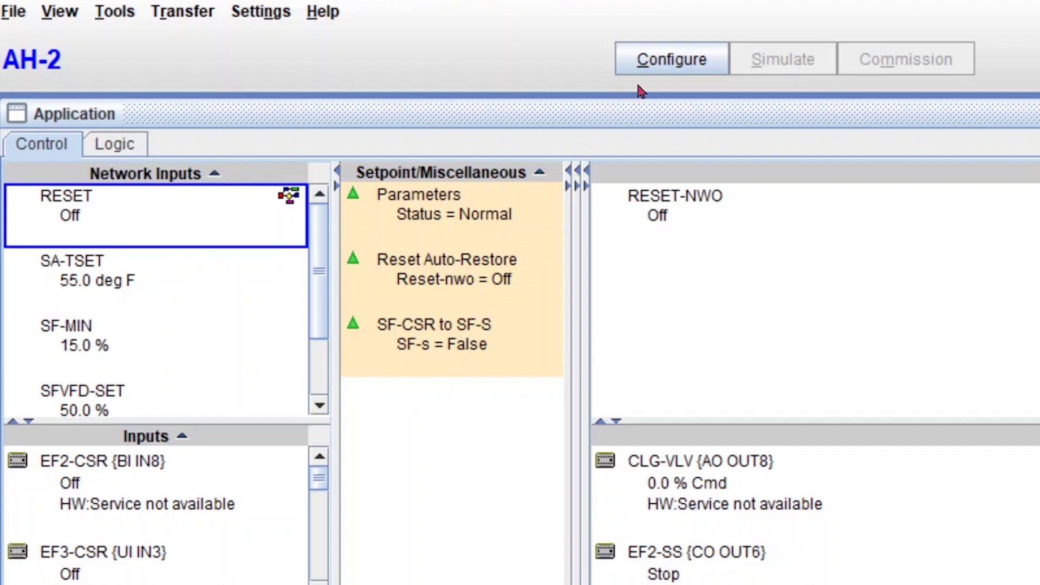
Stop the simulation and commission the application to the connected AH-2 controller
left_click(658, 68)
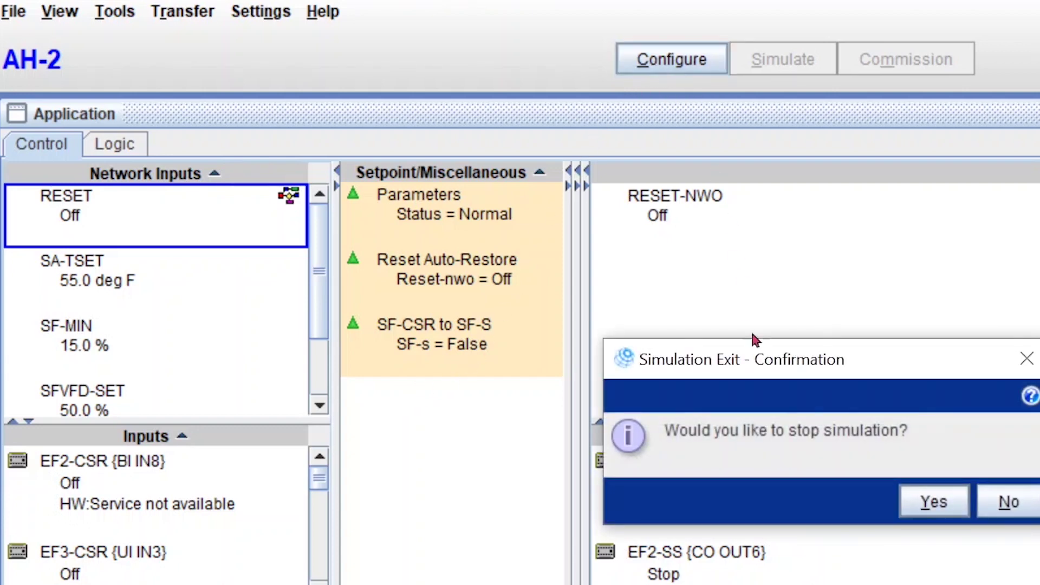
left_click(931, 501)
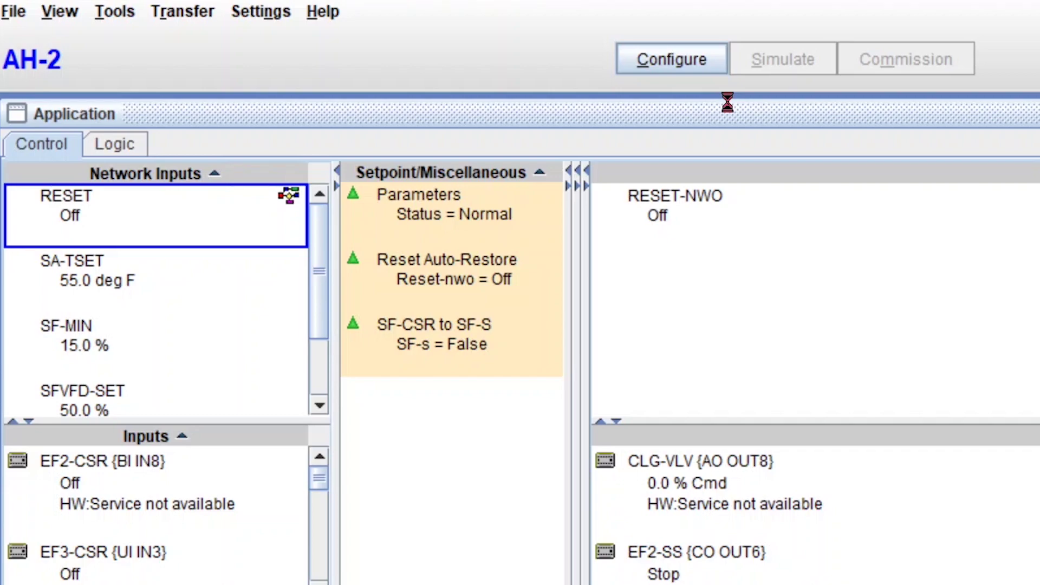
left_click(924, 64)
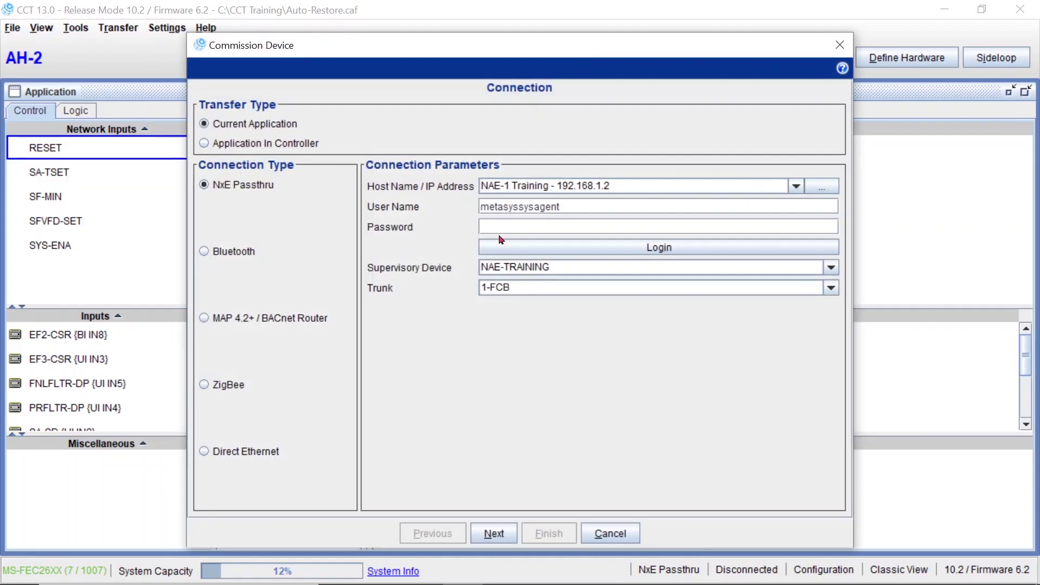
left_click(498, 534)
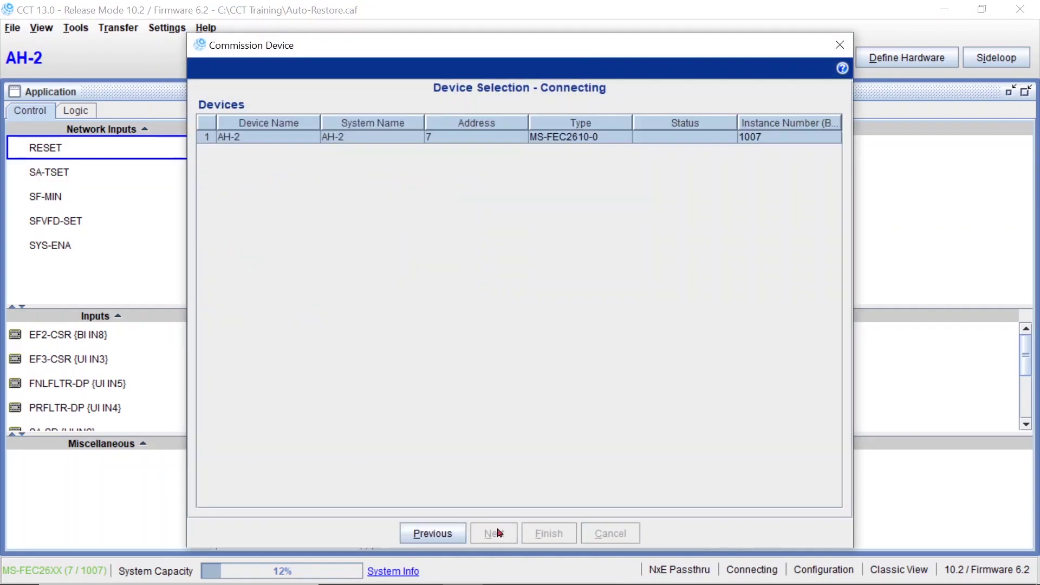
left_click(501, 532)
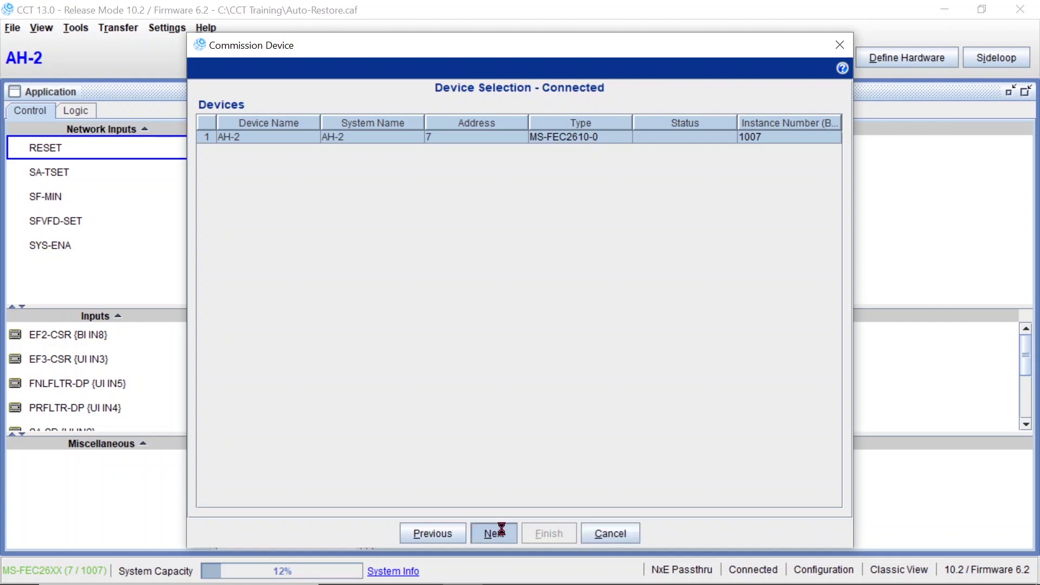
left_click(544, 533)
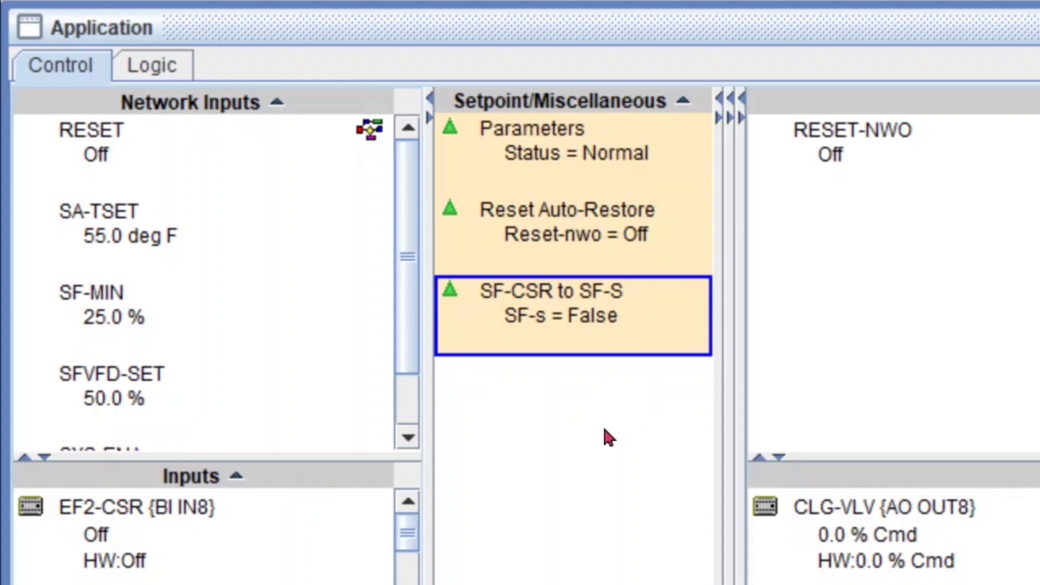
Set the RESET input's Default Value to Reset in its Details, apply it, and close
left_click(215, 173)
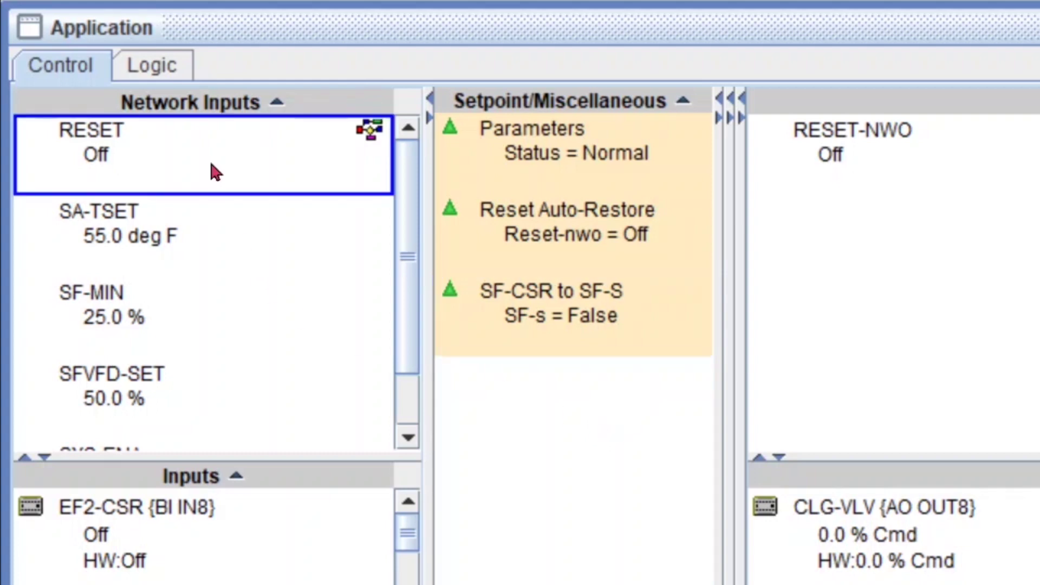
right_click(165, 165)
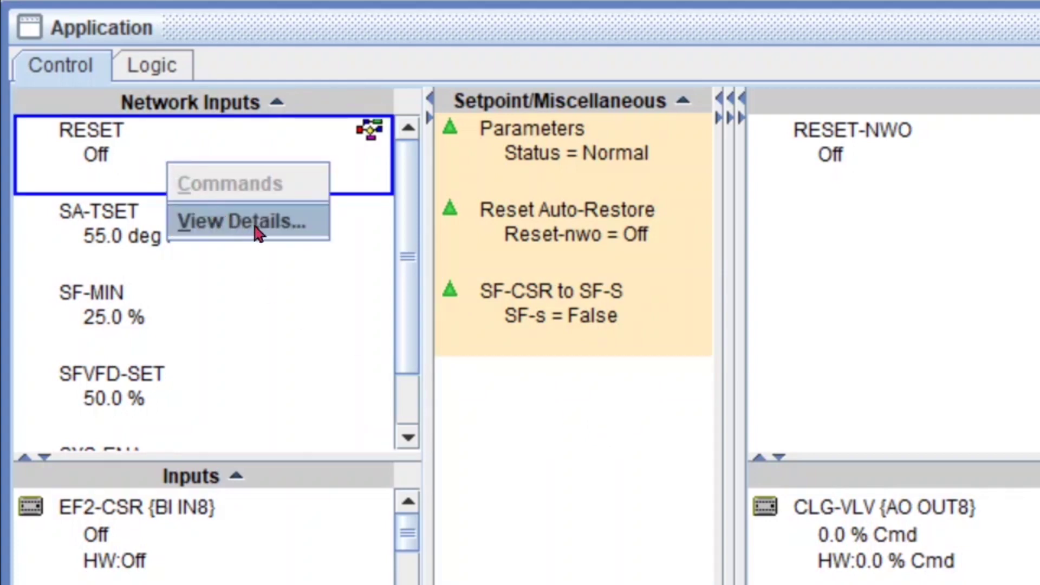
left_click(284, 225)
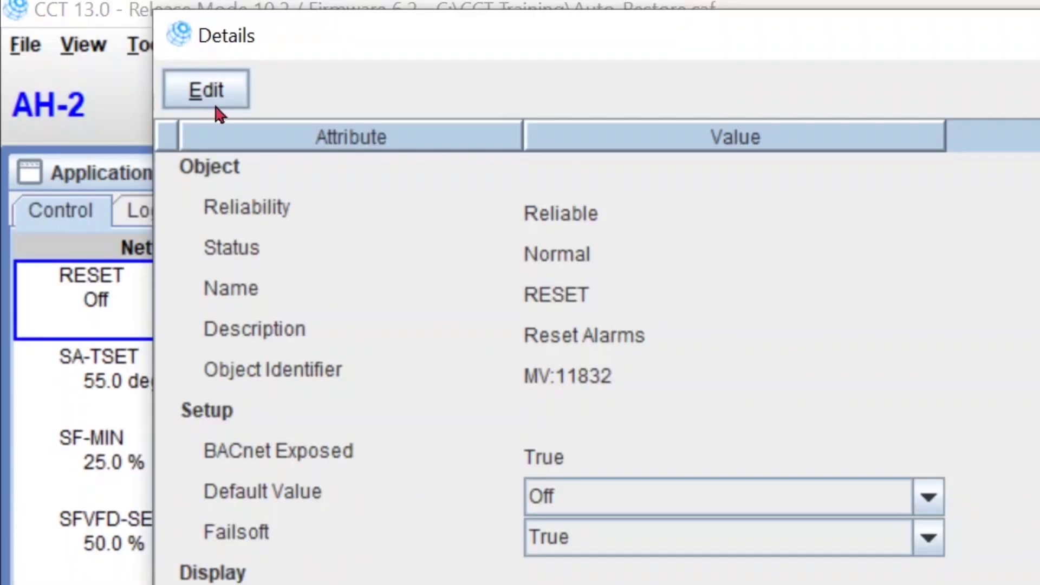
left_click(214, 94)
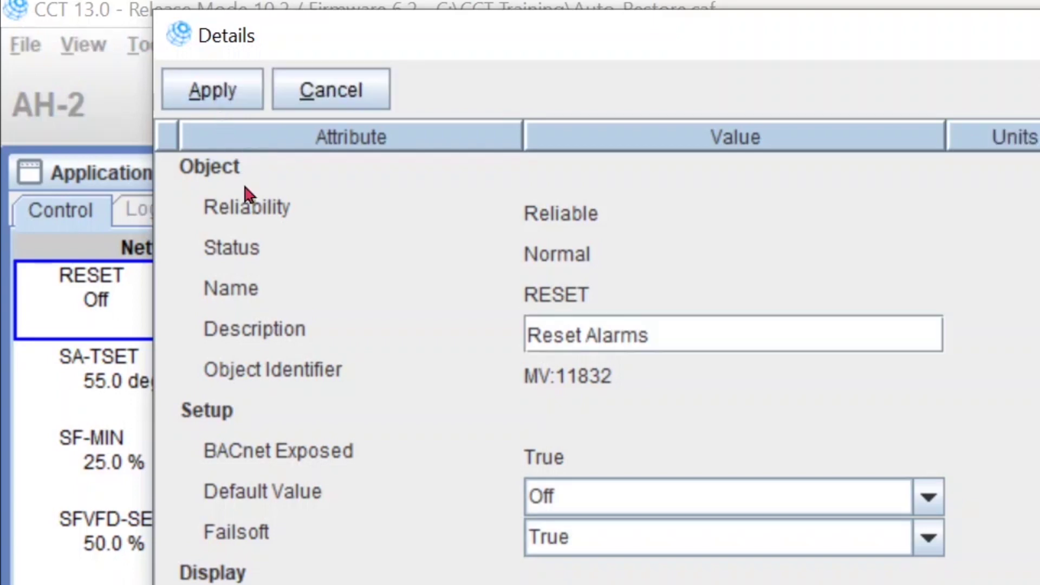
left_click(598, 496)
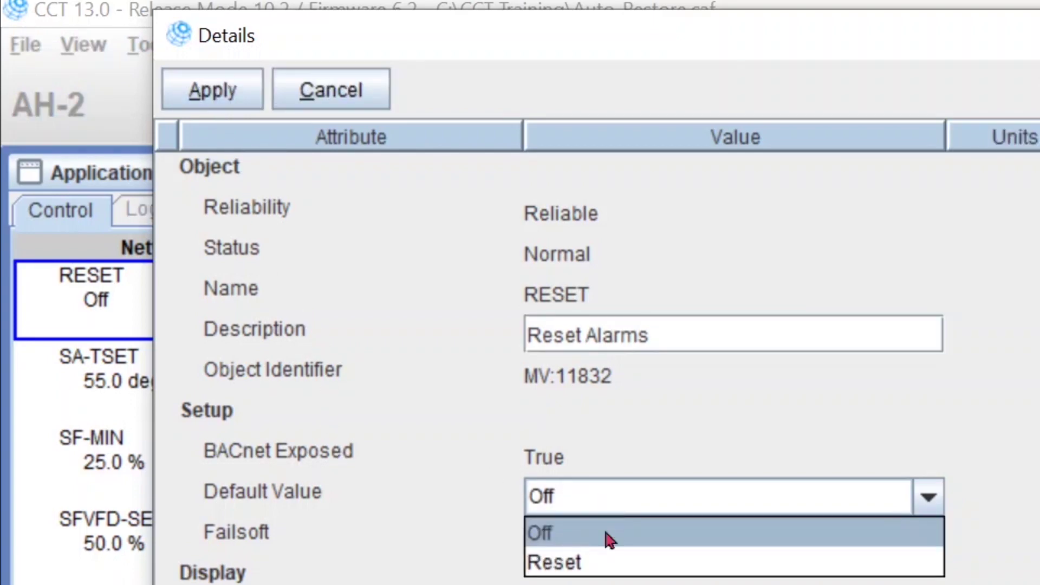
left_click(601, 561)
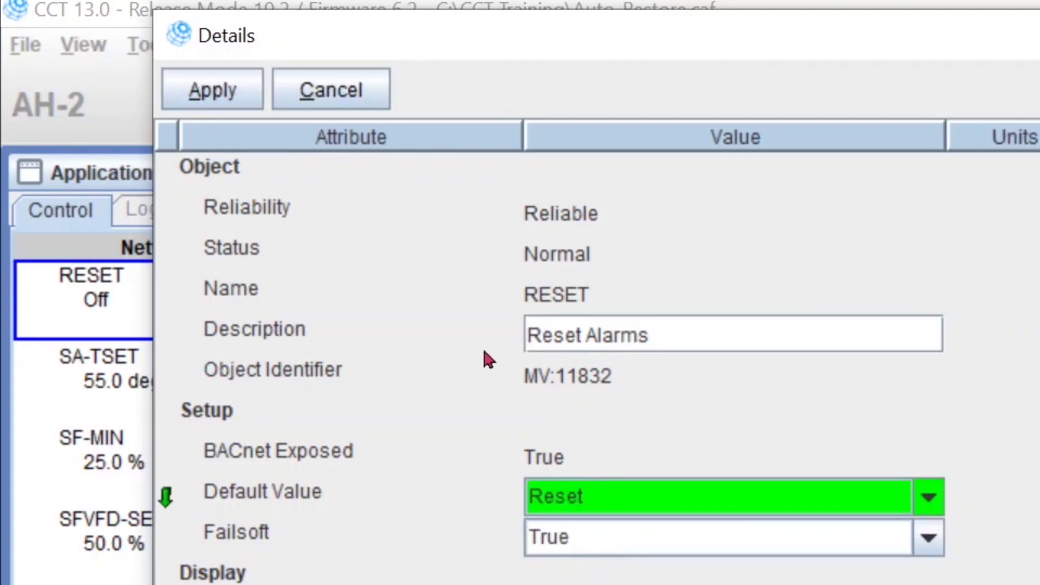
left_click(217, 92)
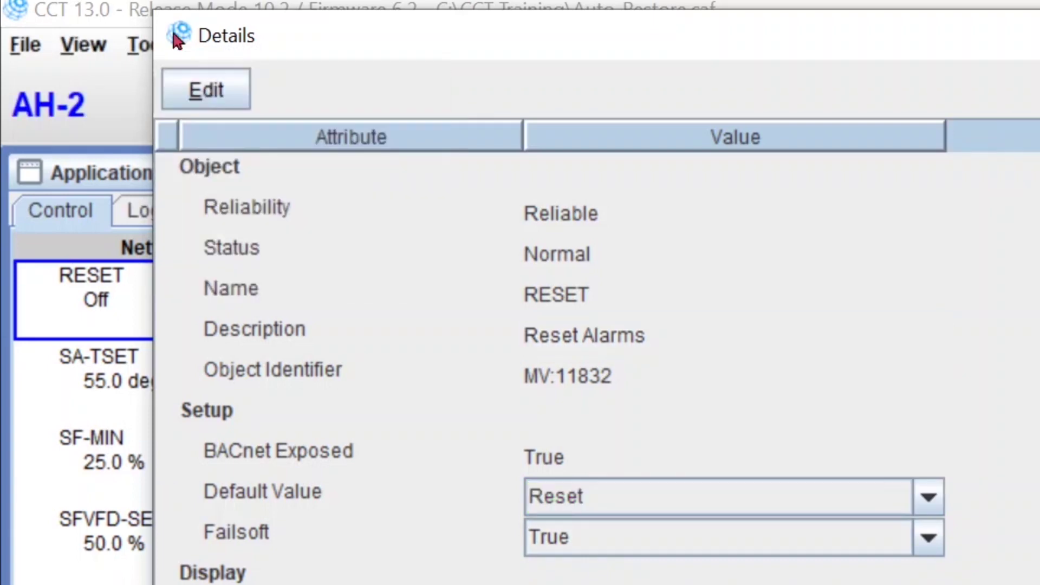
double_click(179, 34)
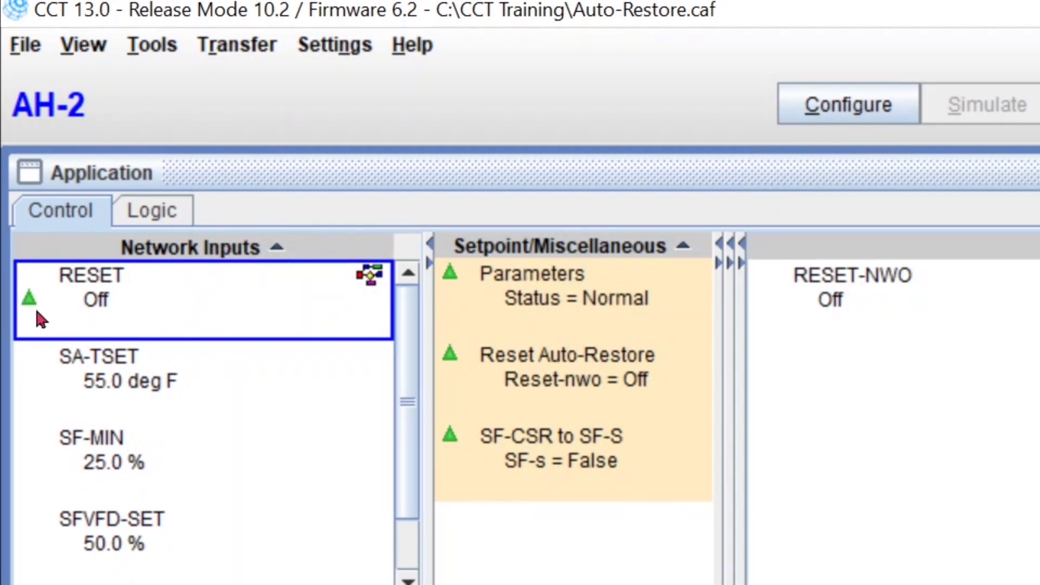
Change the RESET input's Default Value to Off, apply it, and close the details window
left_click_drag(39, 313, 286, 306)
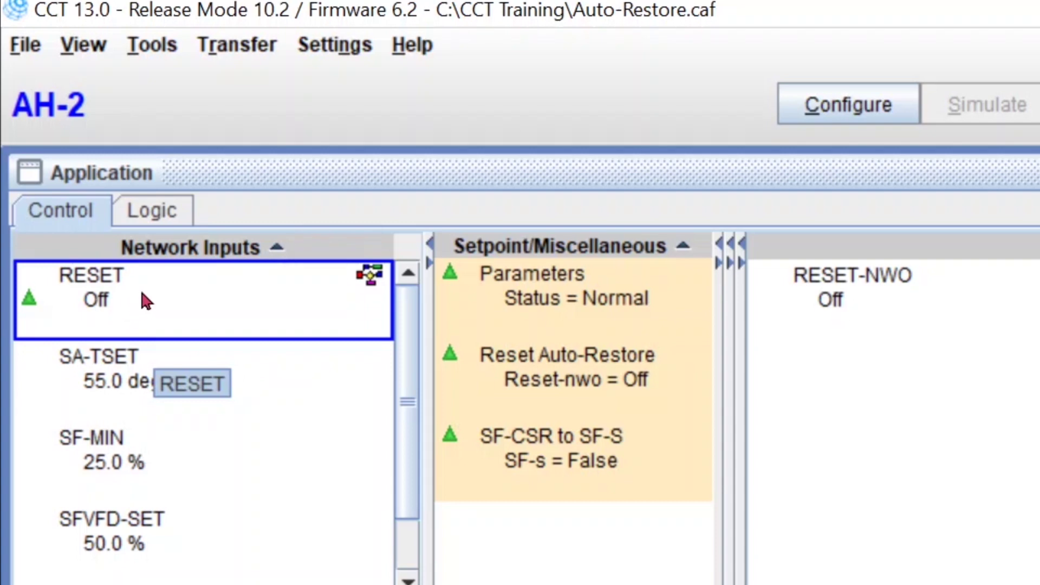
left_click(840, 305)
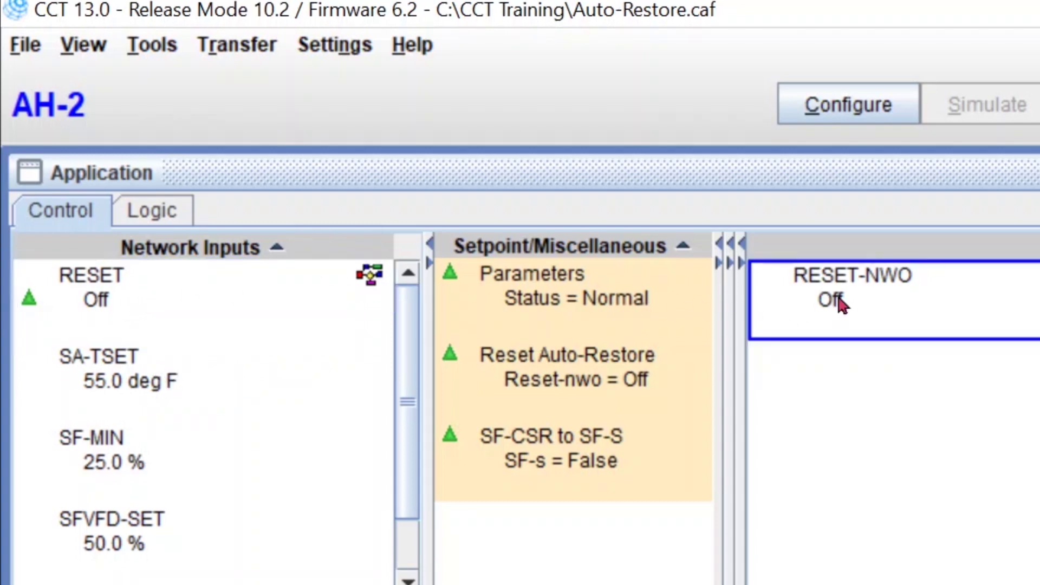
left_click(204, 305)
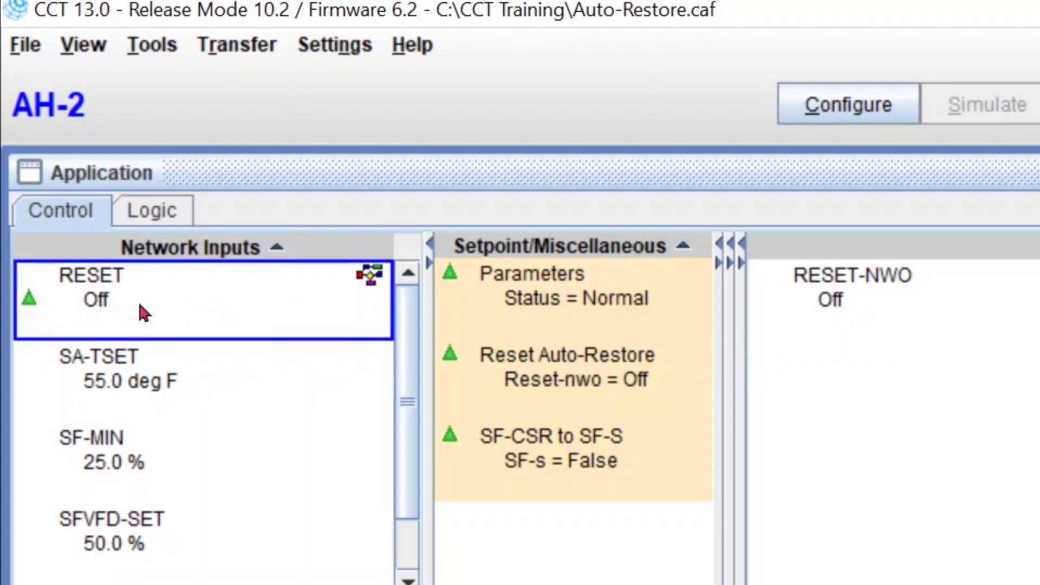
double_click(162, 307)
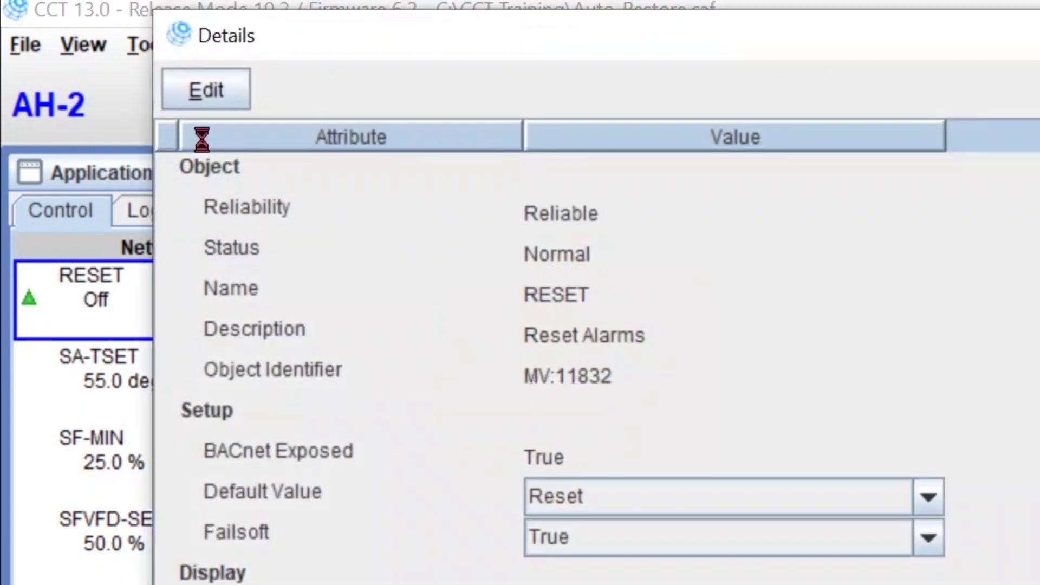
left_click(197, 89)
left_click(651, 502)
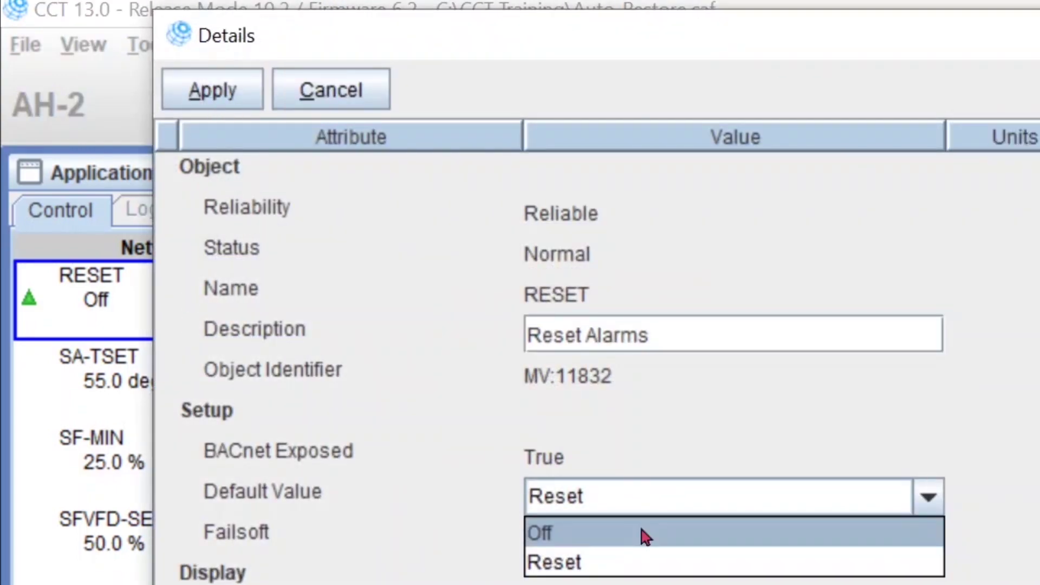
left_click(642, 531)
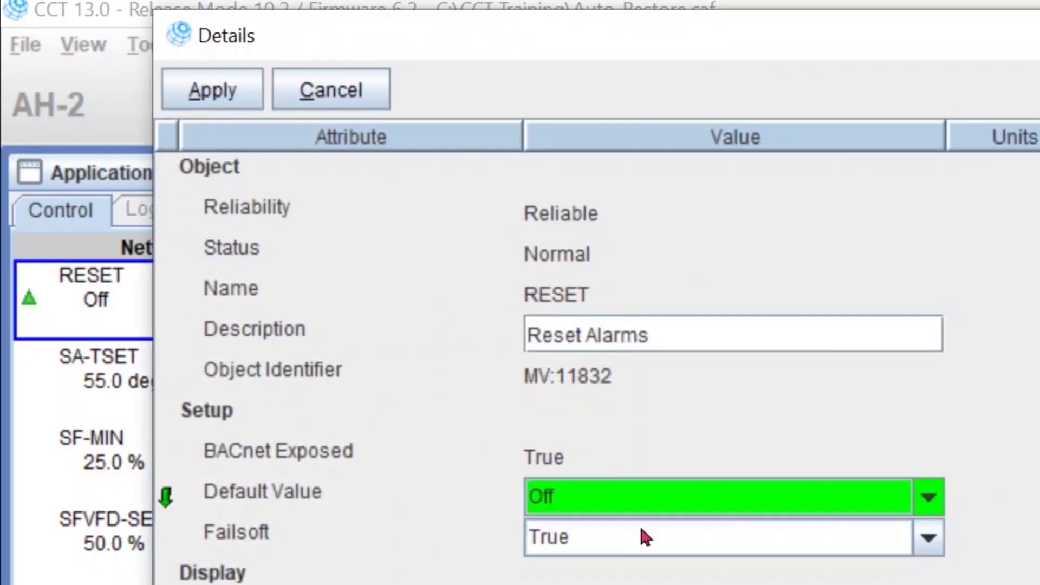
left_click(209, 98)
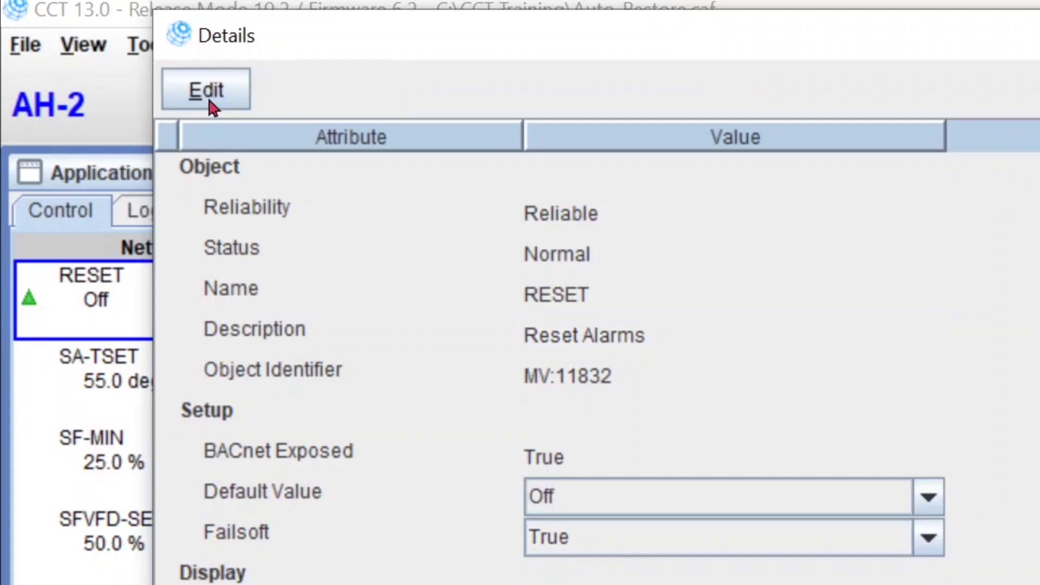
double_click(176, 42)
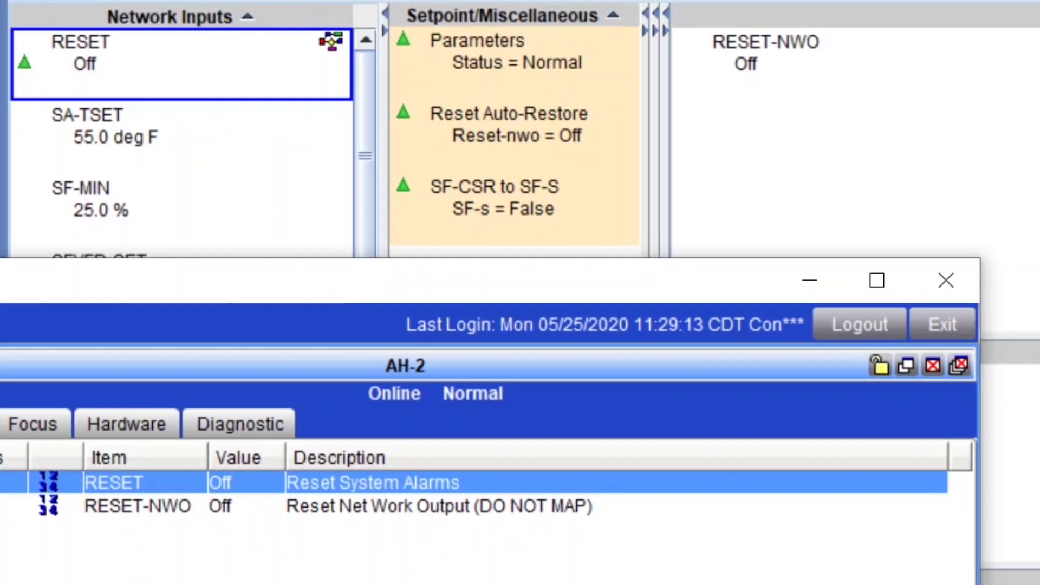
Send a Command to the AH-2 RESET point setting its state to Reset
right_click(153, 484)
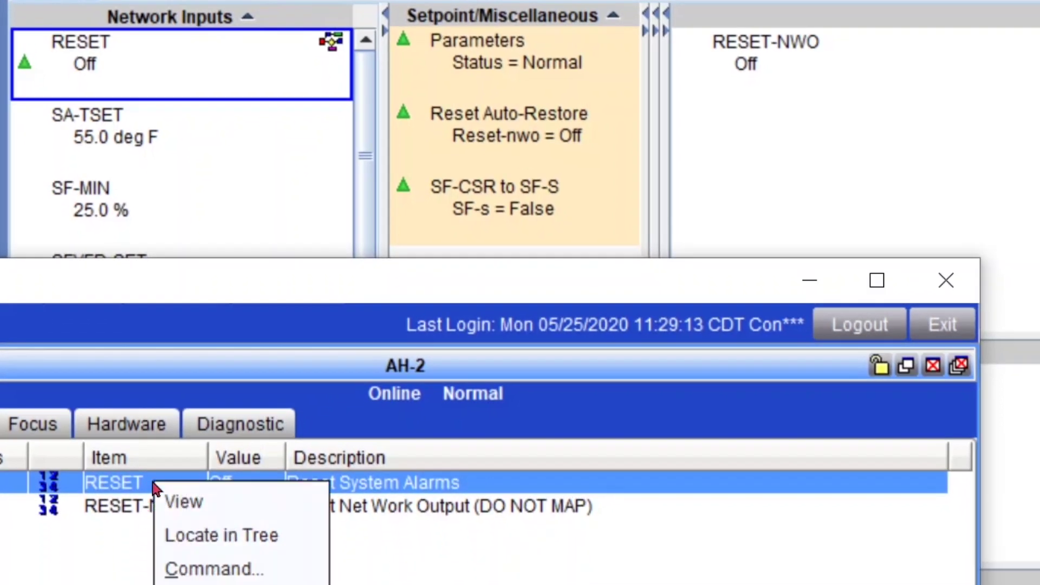
left_click(239, 569)
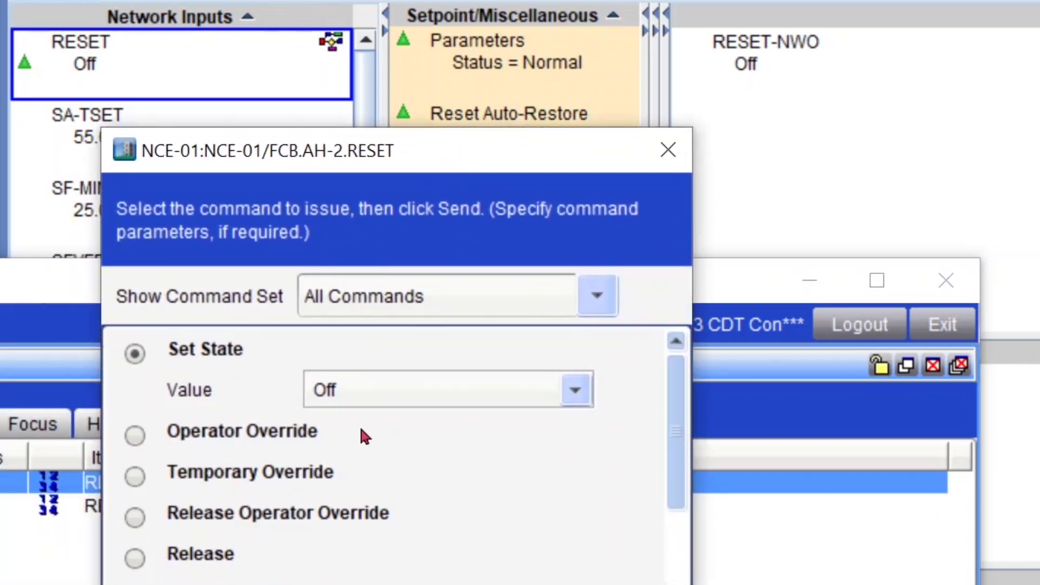
left_click(380, 392)
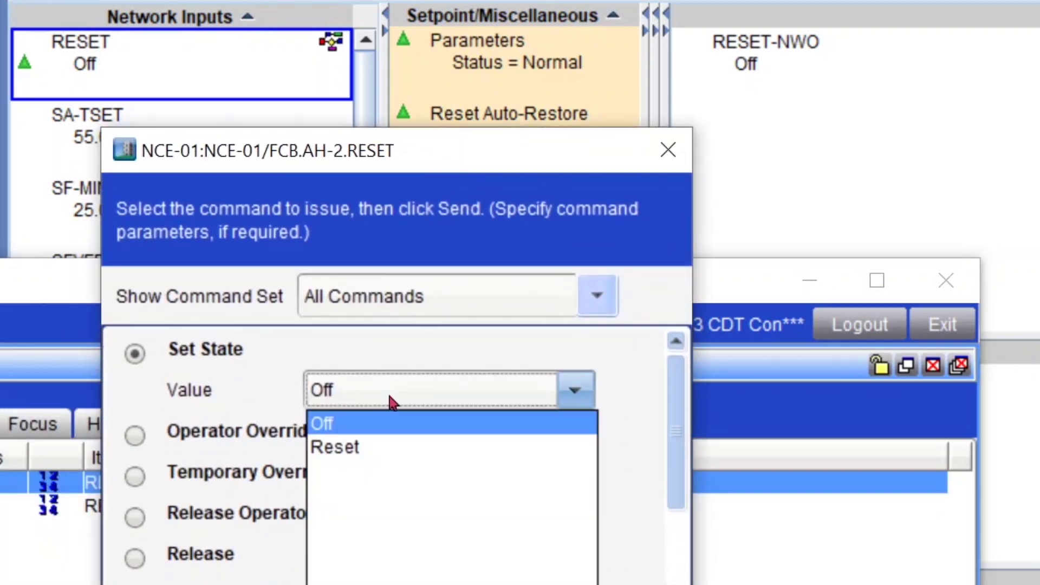
left_click(388, 456)
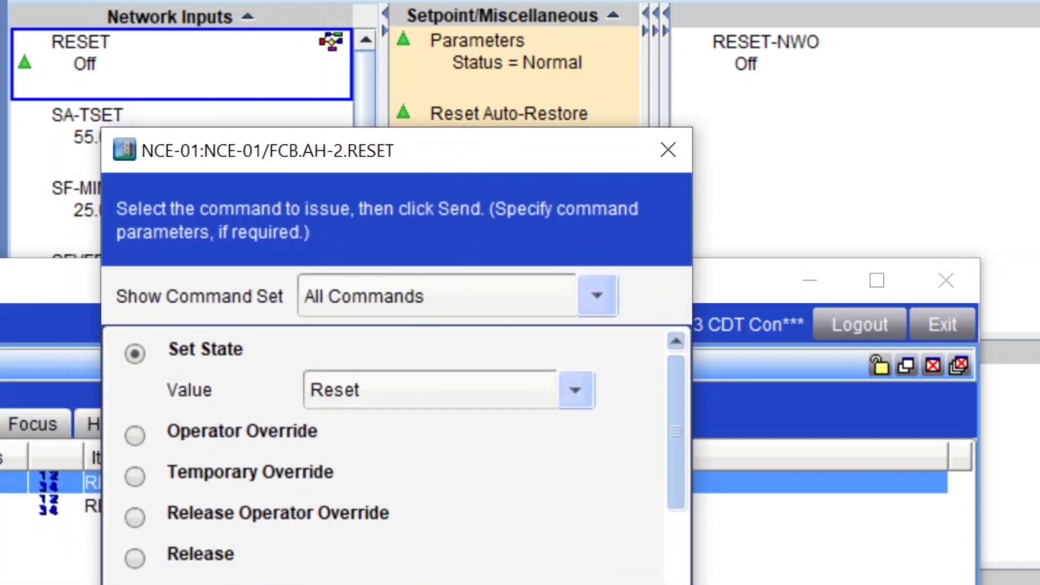
key("Return")
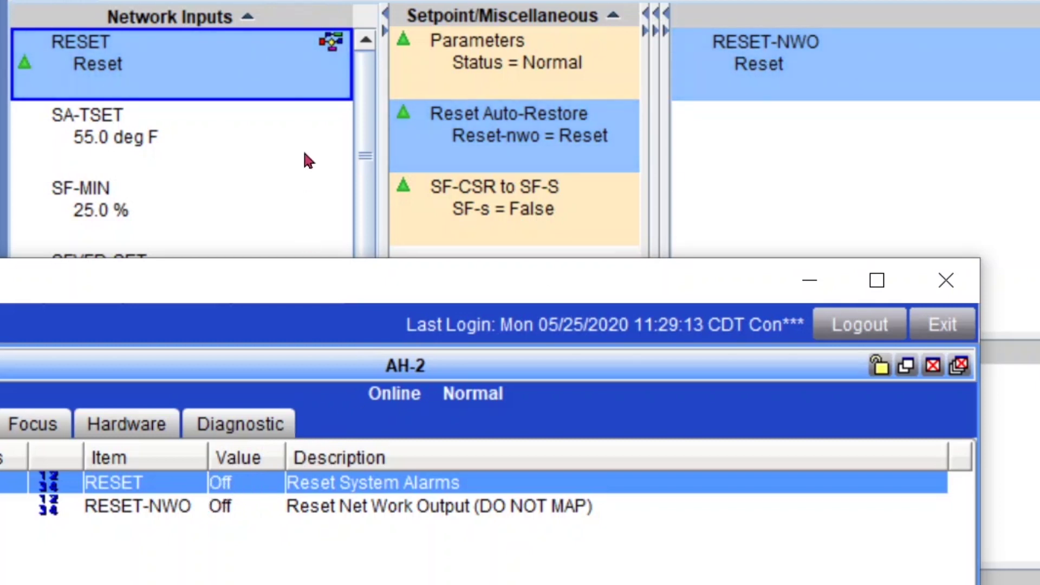
left_click(182, 76)
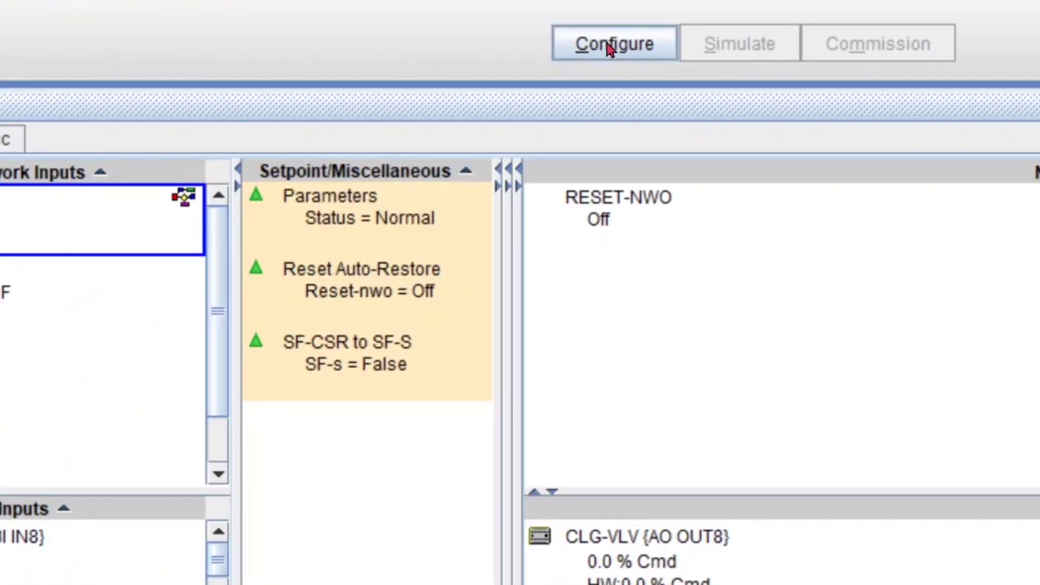
Stop commissioning AH-2 to return to configuration mode, then open Define Hardware
left_click(754, 0)
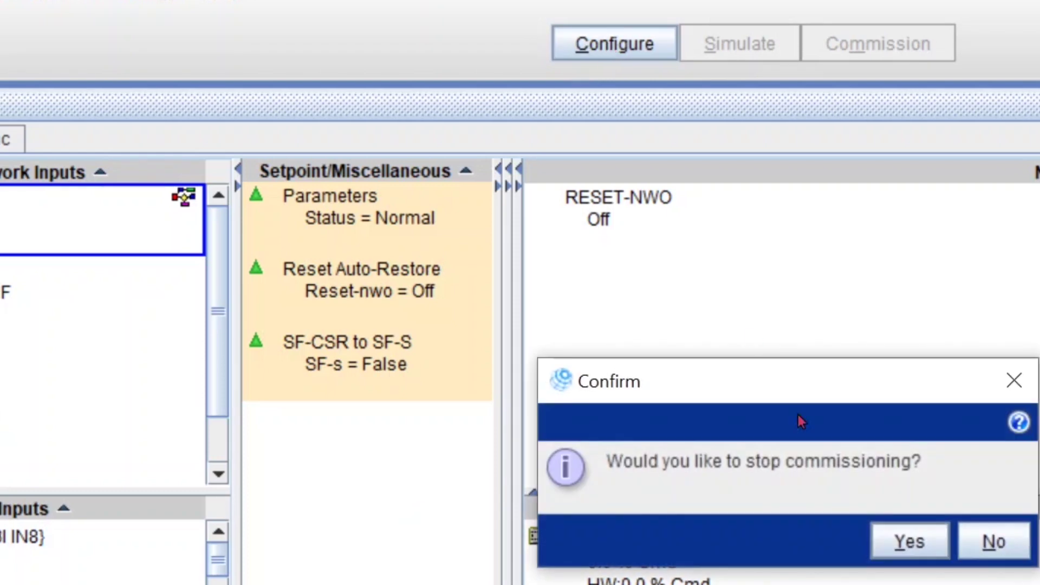
left_click(909, 539)
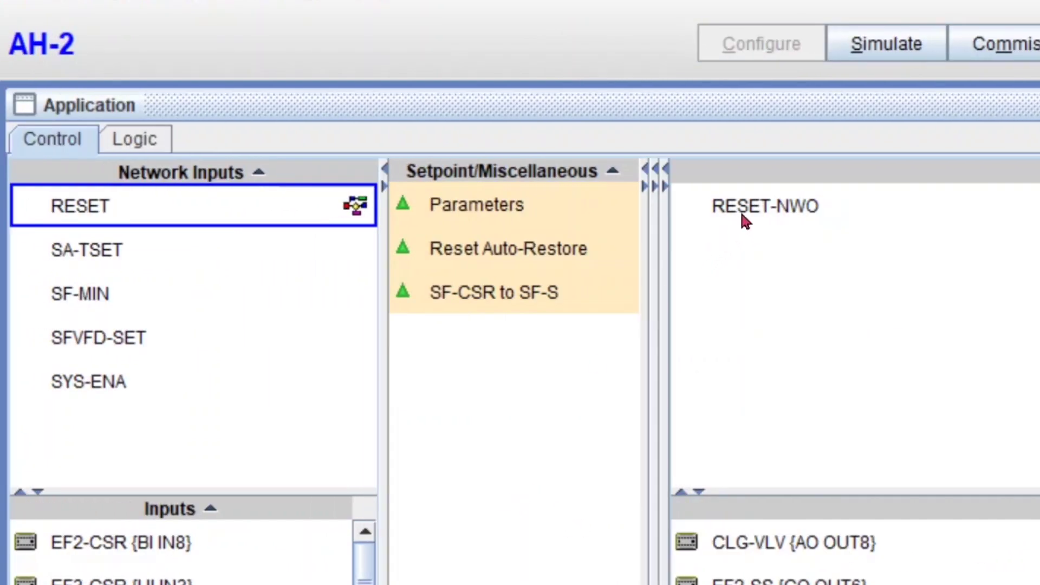
left_click(742, 215)
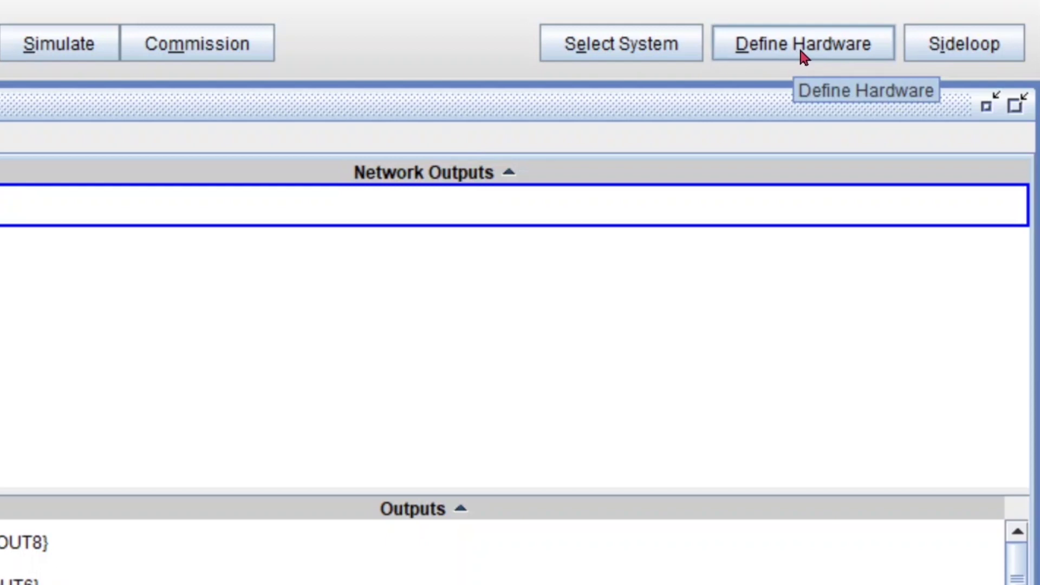
left_click(800, 52)
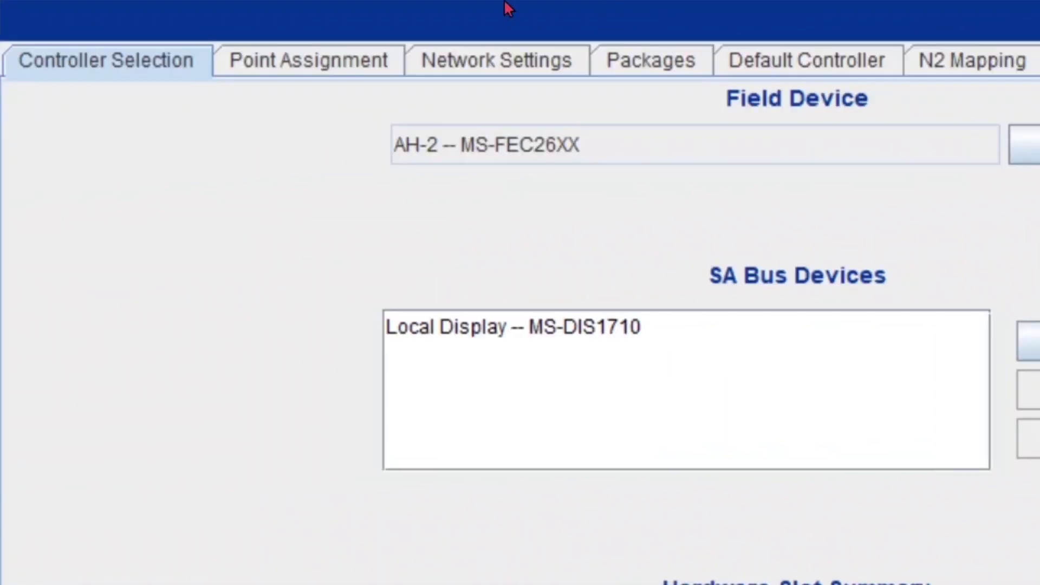
Check AH-2's Network Settings: device address 7 and BACnet ID 1007
left_click(486, 69)
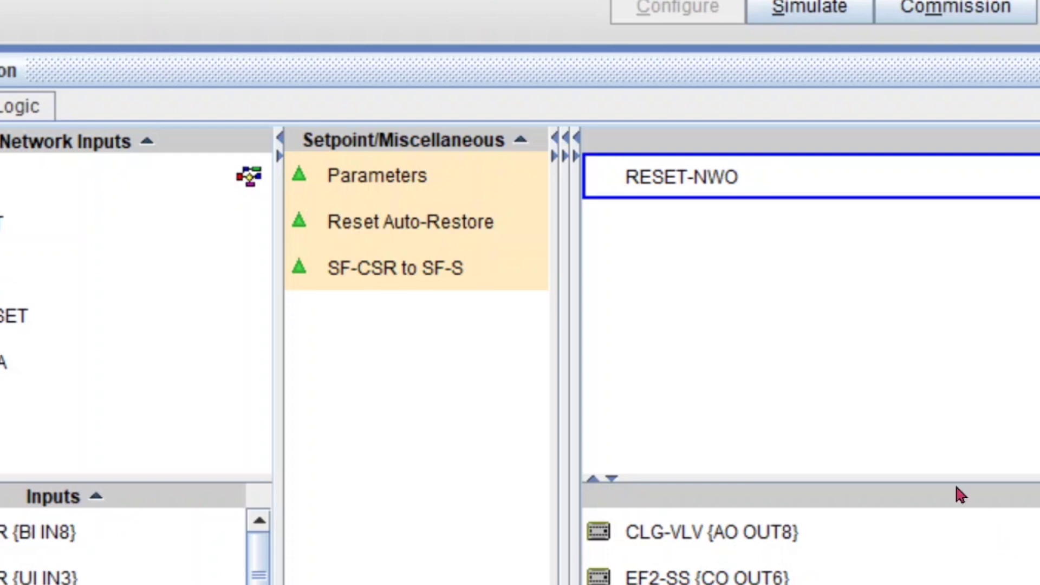
double_click(698, 186)
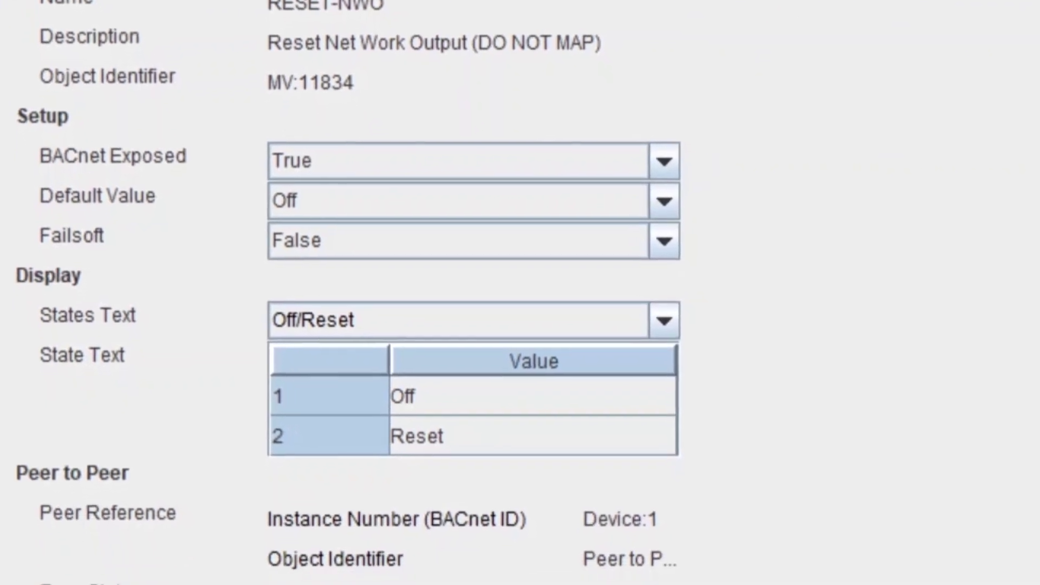
left_click_drag(688, 120, 840, 119)
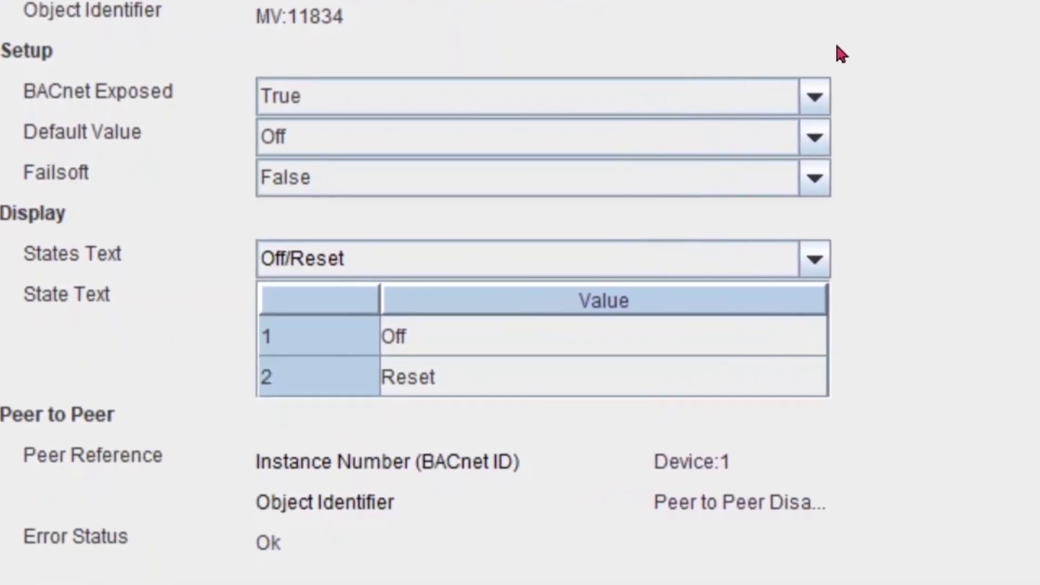
left_click_drag(842, 54, 989, 239)
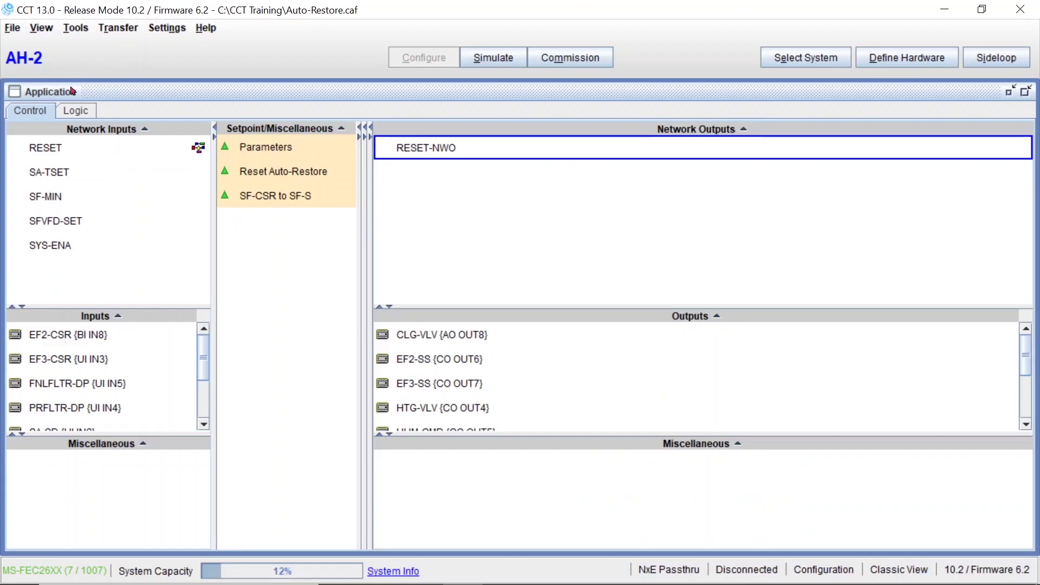
Open the RESET input's details for editing and trim the peer instance number to 1
double_click(129, 152)
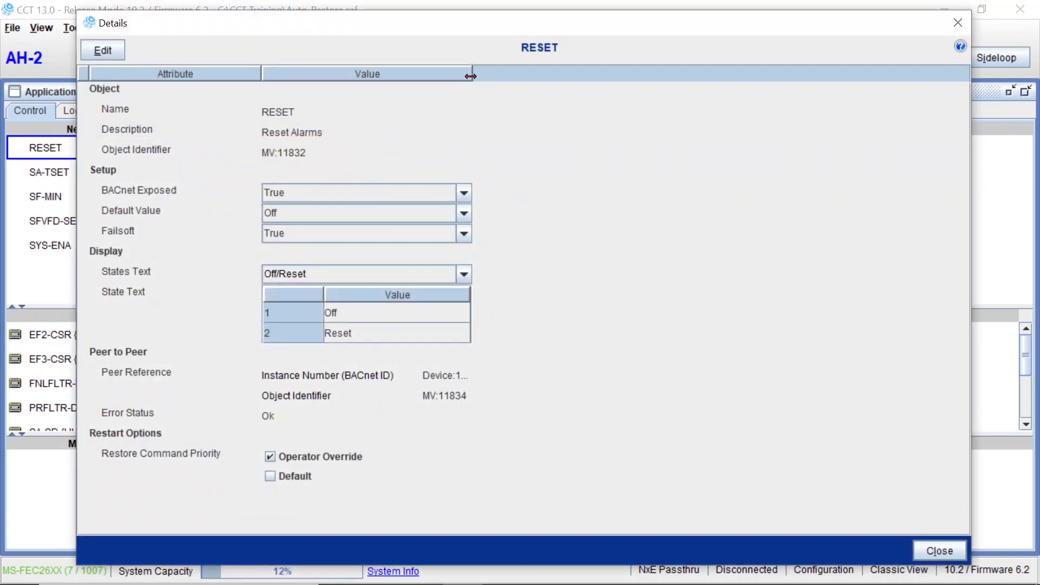
left_click_drag(471, 76, 529, 124)
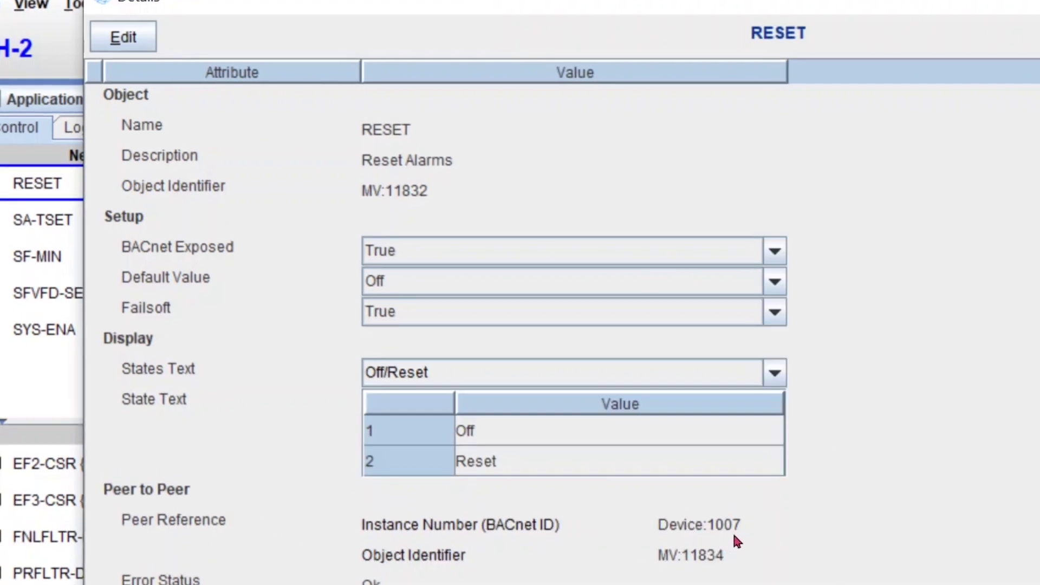
left_click(130, 39)
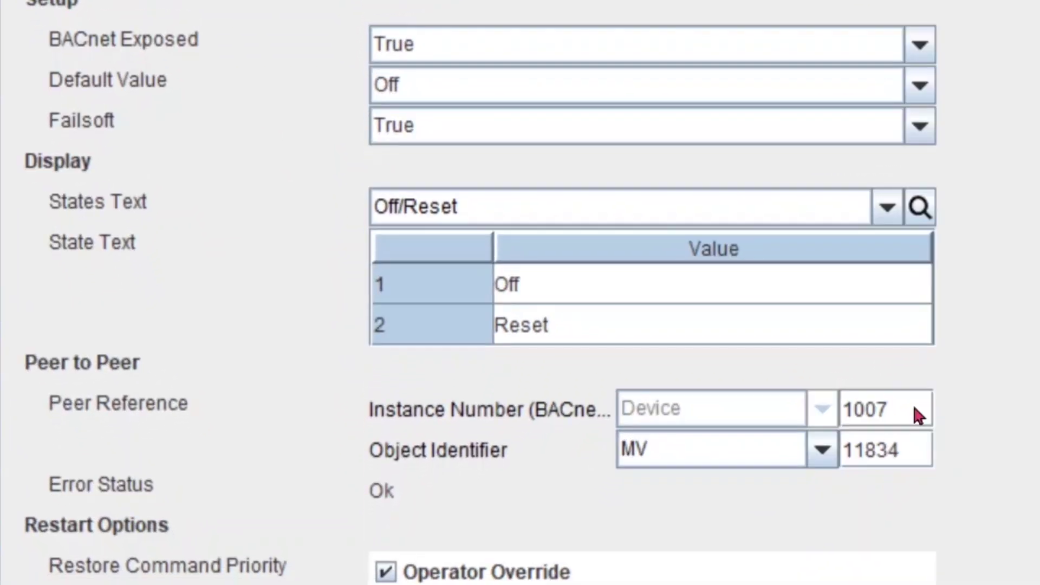
left_click(773, 524)
key("Left")
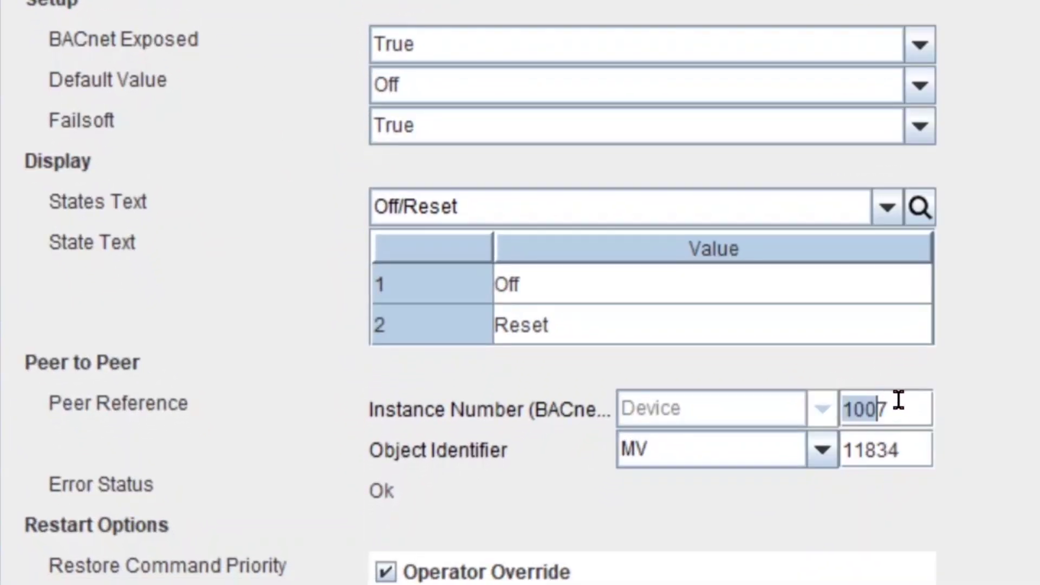
key("BackSpace")
key("BackSpace")
key("Delete")
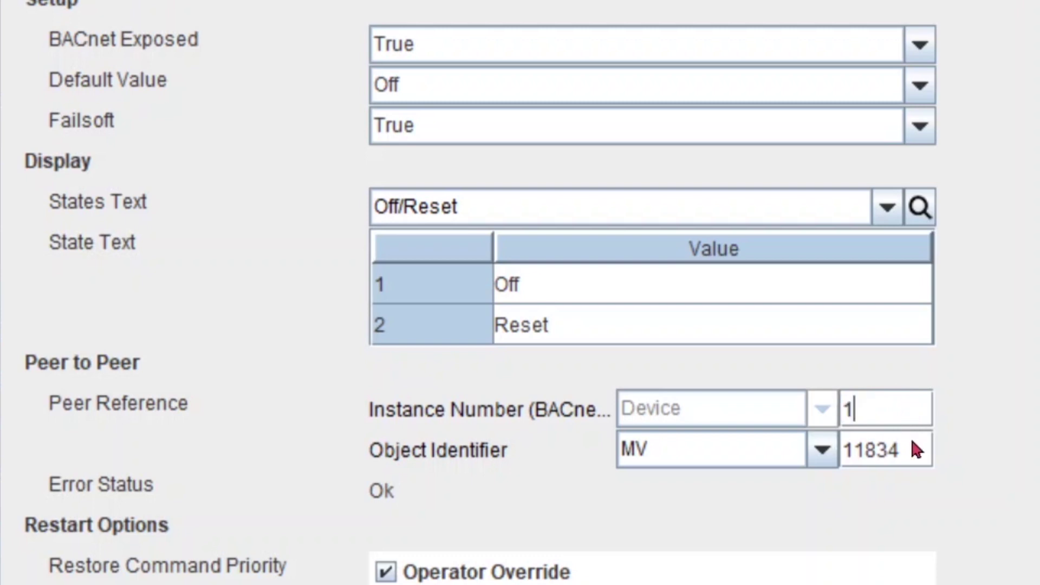
Clear the peer object identifier number, cycle the object type, and apply the details edits
double_click(914, 450)
key("BackSpace")
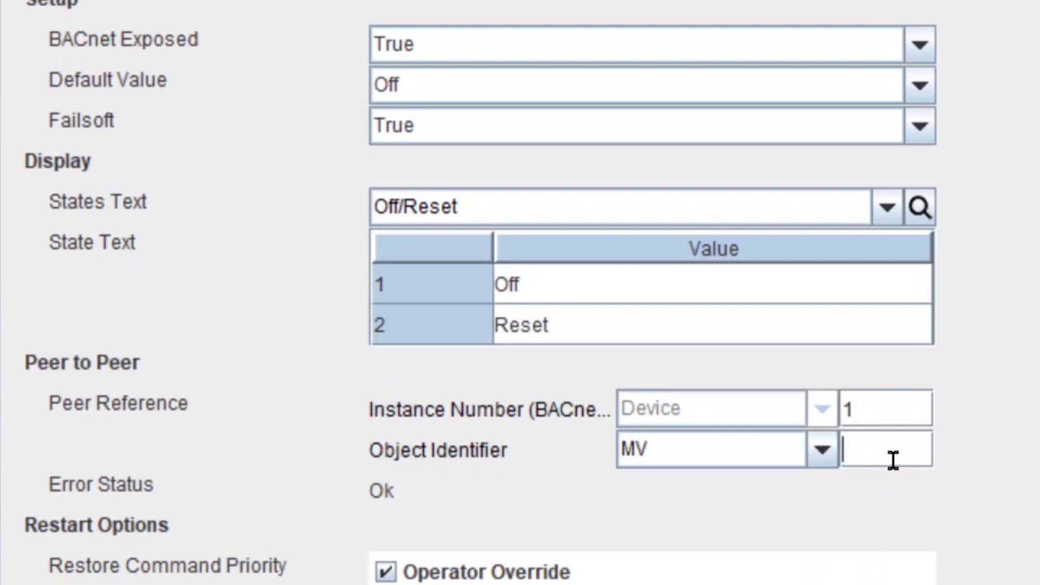
left_click(832, 465)
key("p")
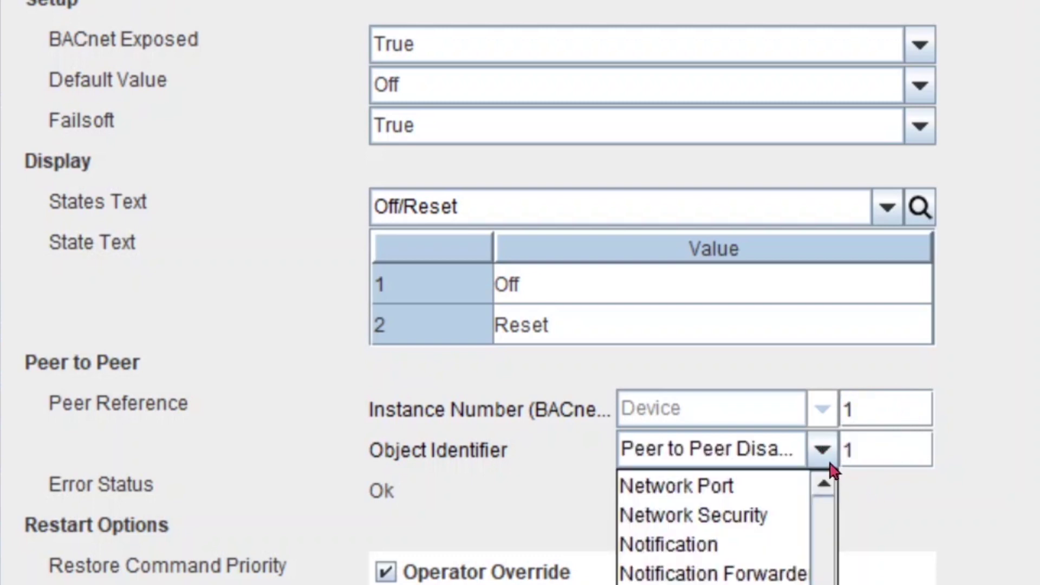
key("Return")
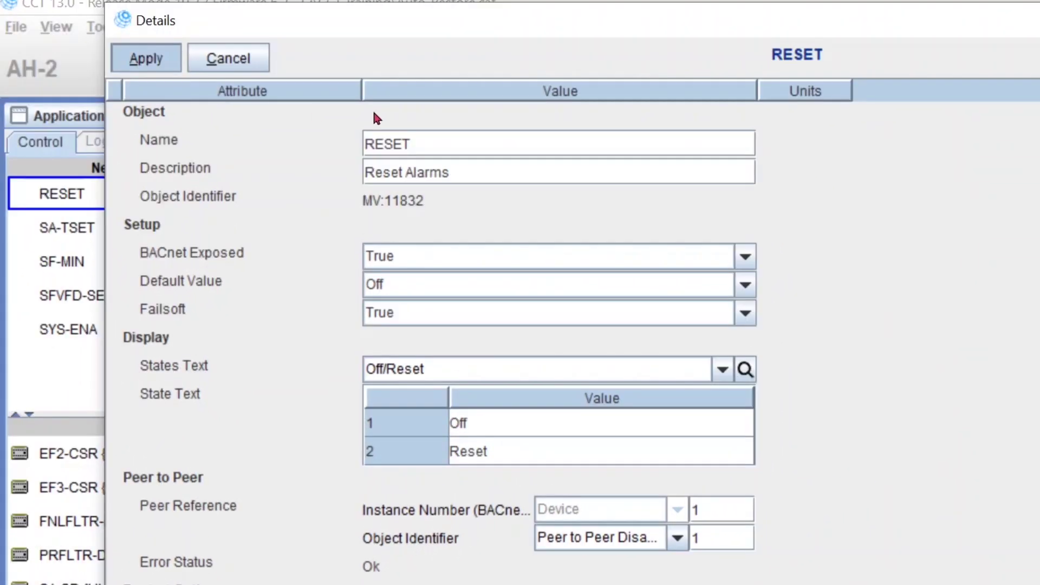
key("Return")
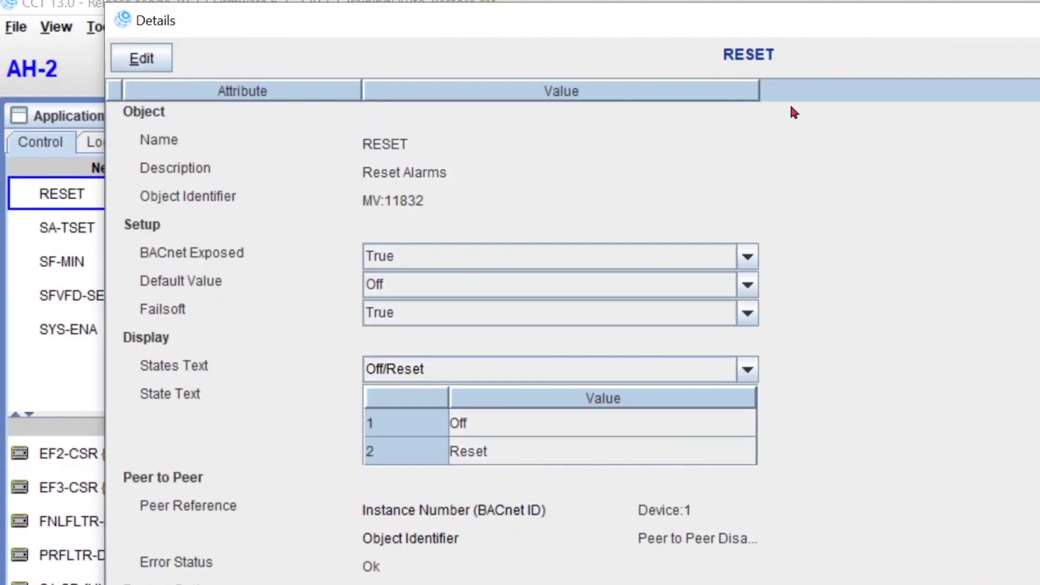
left_click_drag(424, 27, 676, 55)
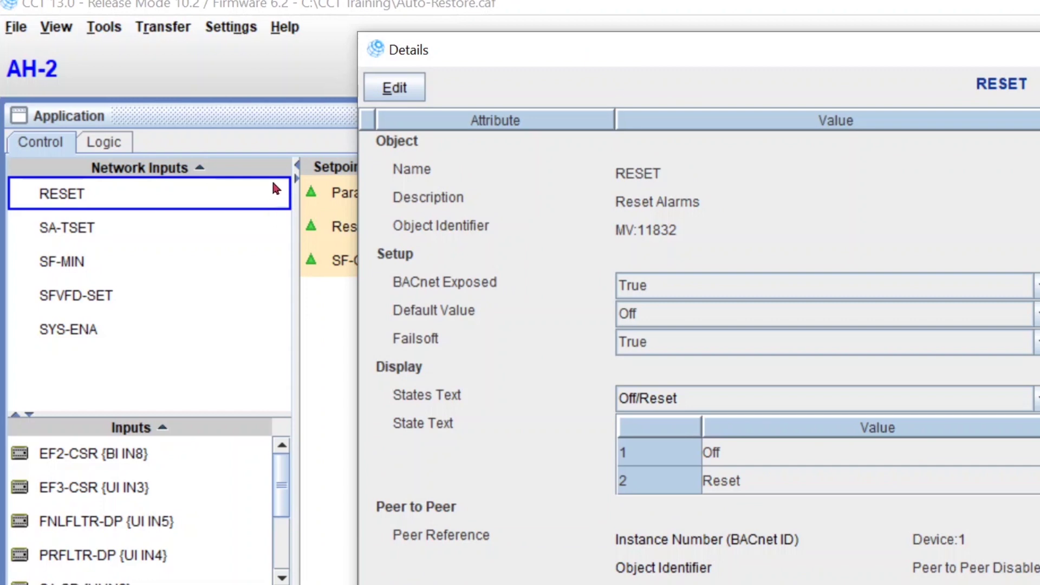
Set the RESET input's peer device instance number to 1007
left_click(411, 91)
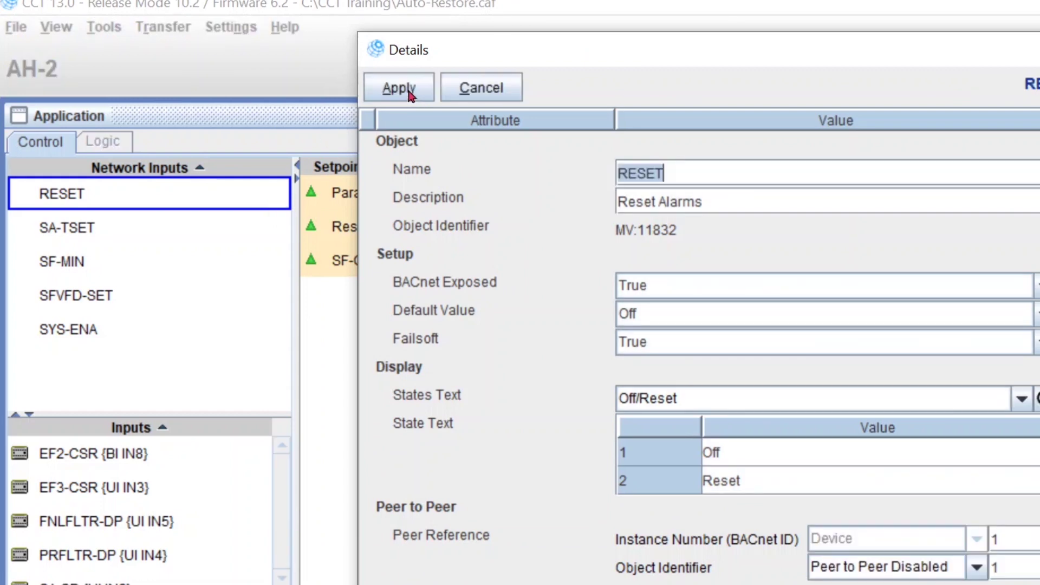
left_click(1017, 538)
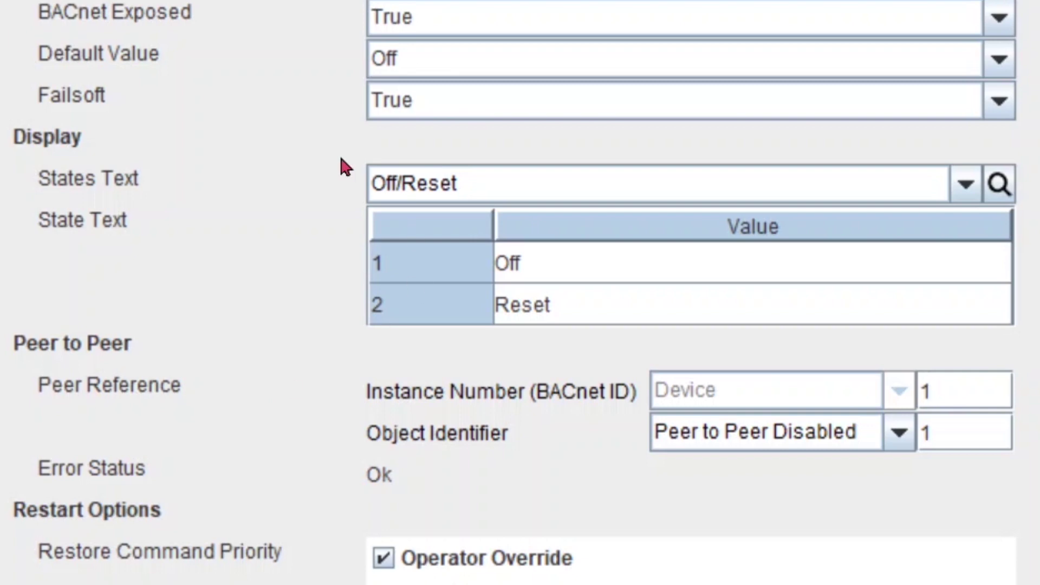
type("007")
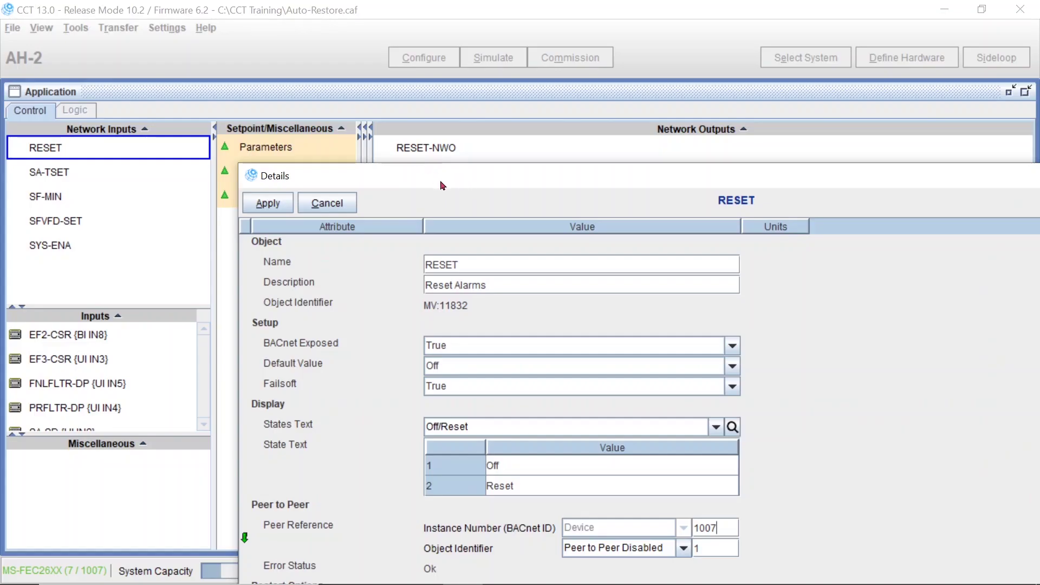
left_click_drag(453, 184, 434, 84)
Set the peer object identifier to MV 11834, apply, and close the details window
double_click(693, 451)
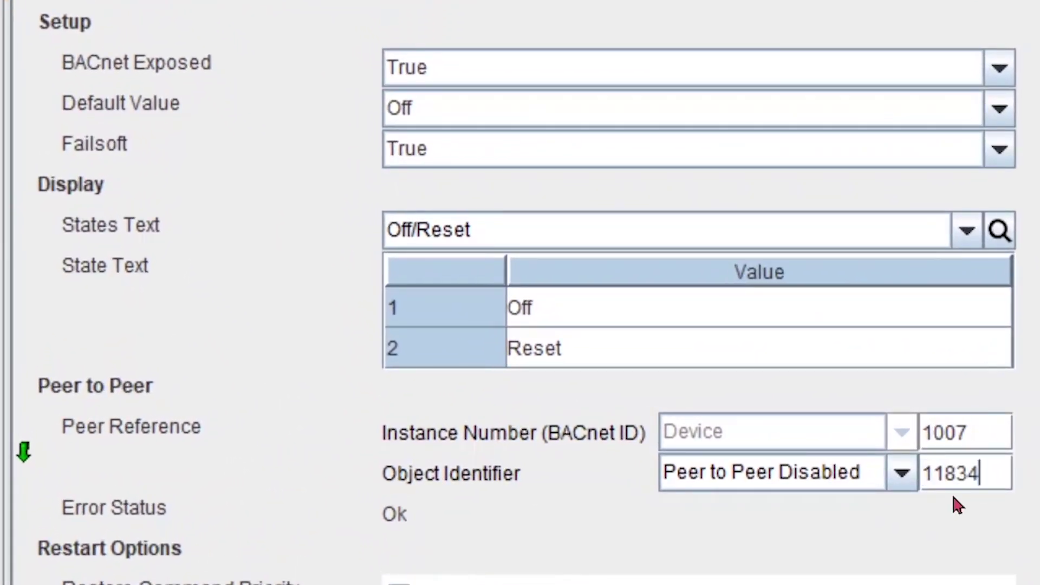
type("11834")
left_click(771, 478)
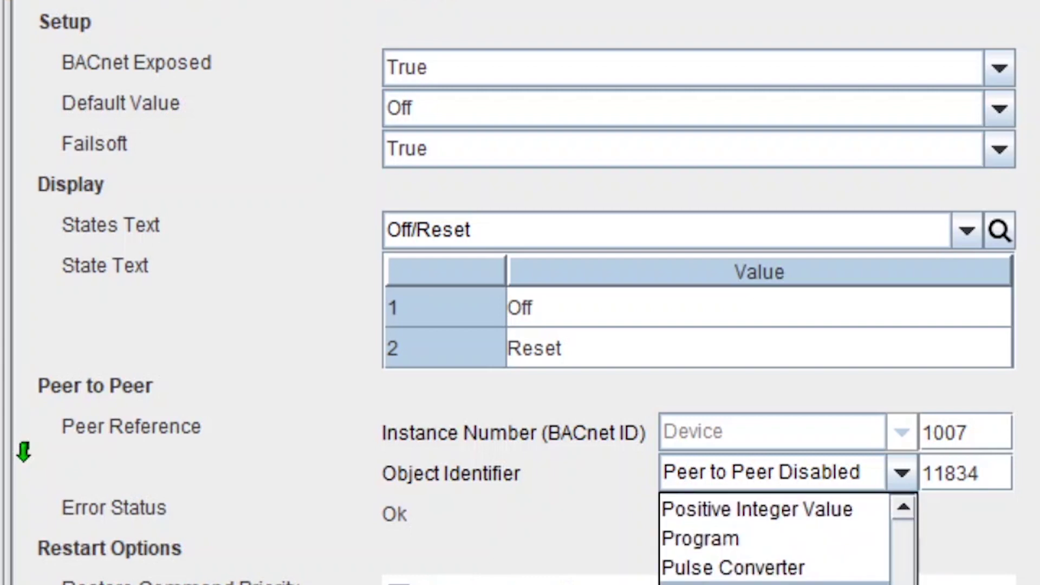
type("mv")
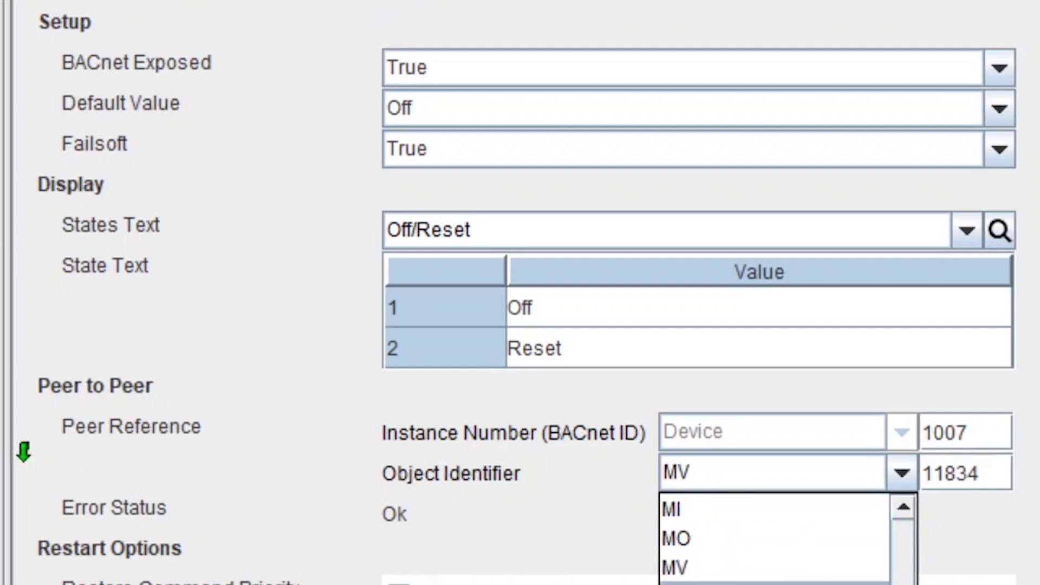
left_click(750, 567)
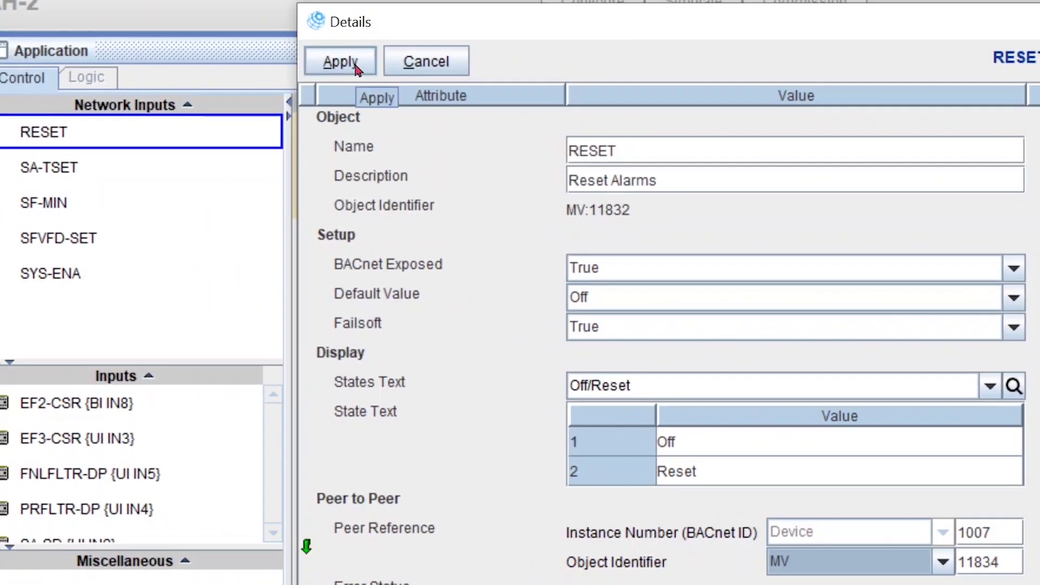
left_click(356, 65)
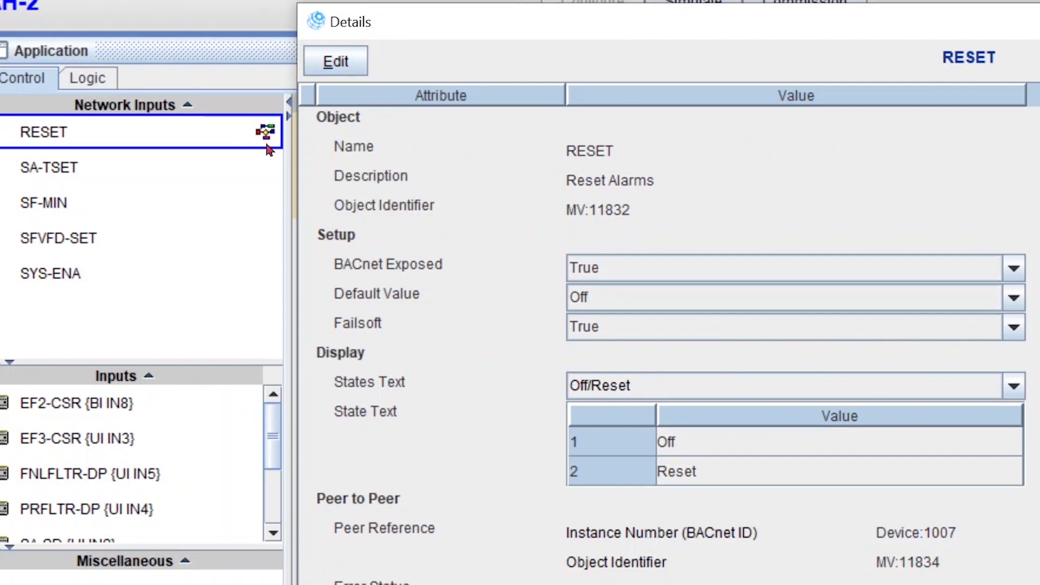
left_click(319, 22)
left_click(319, 22)
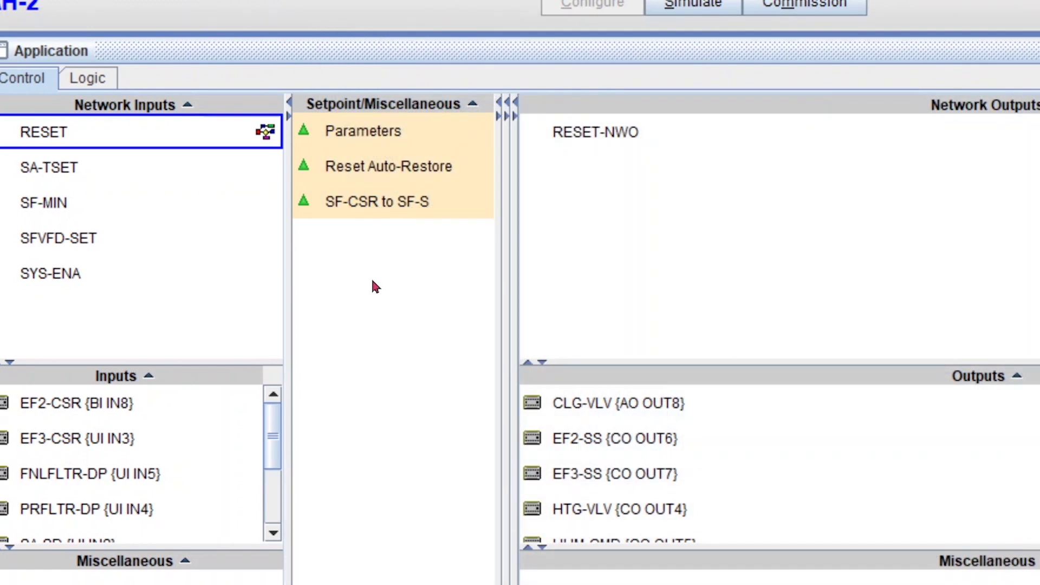
Select the Reset Auto-Restore module and start adding a new Setpoint/Miscellaneous module
left_click(592, 135)
left_click(253, 130)
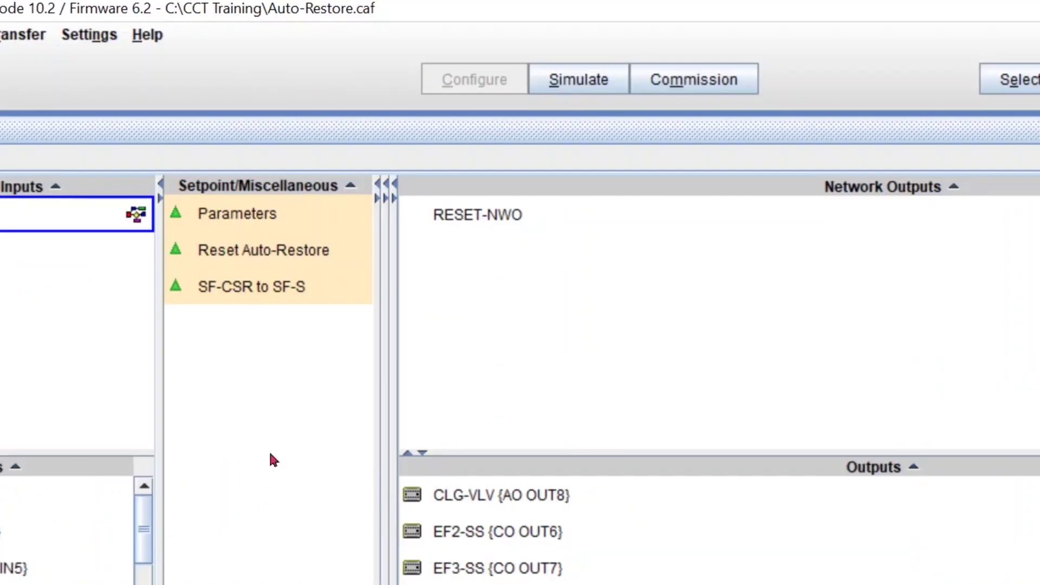
left_click(288, 254)
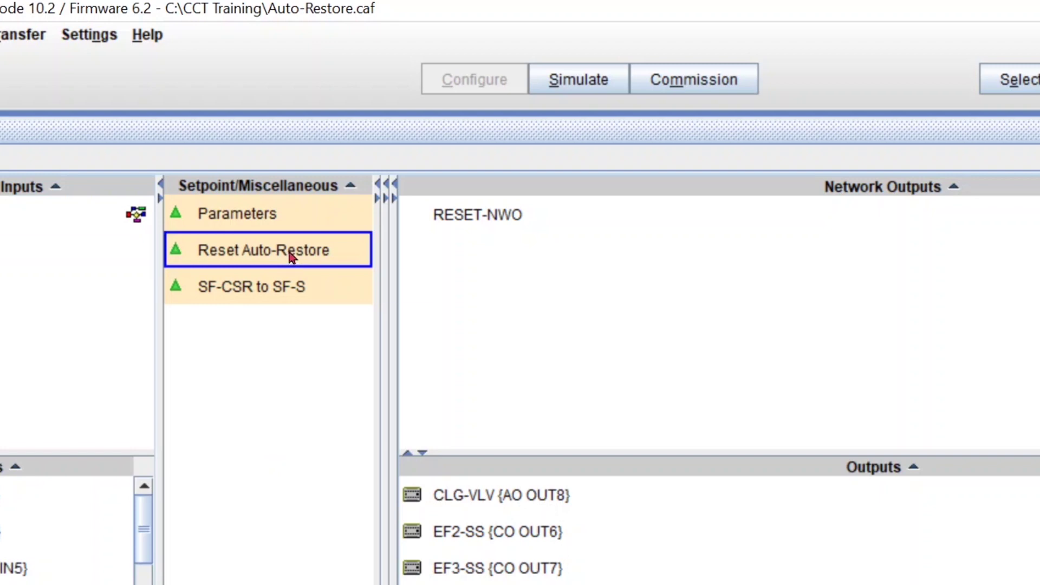
mouse_move(361, 192)
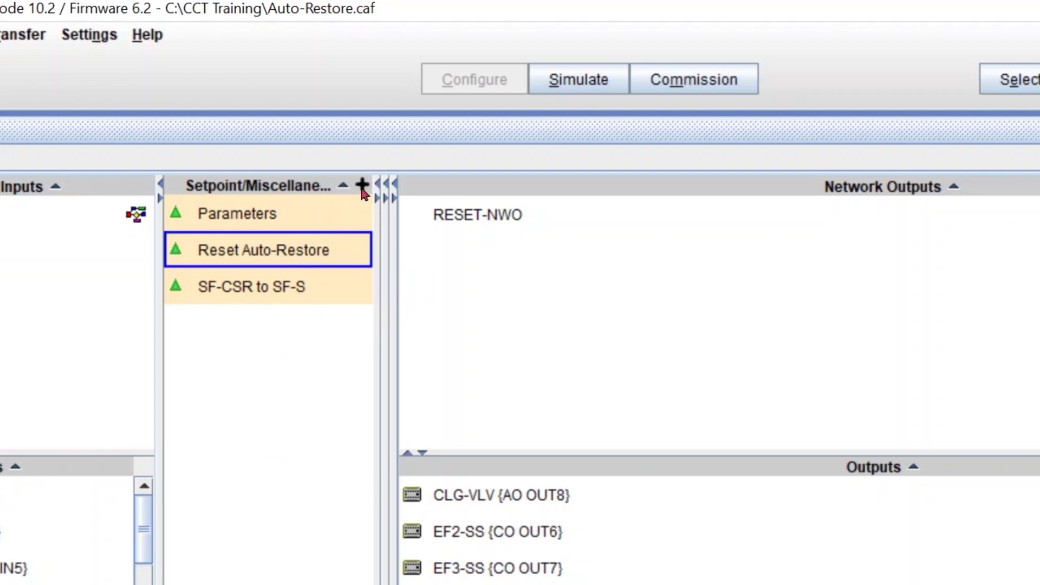
left_click(362, 185)
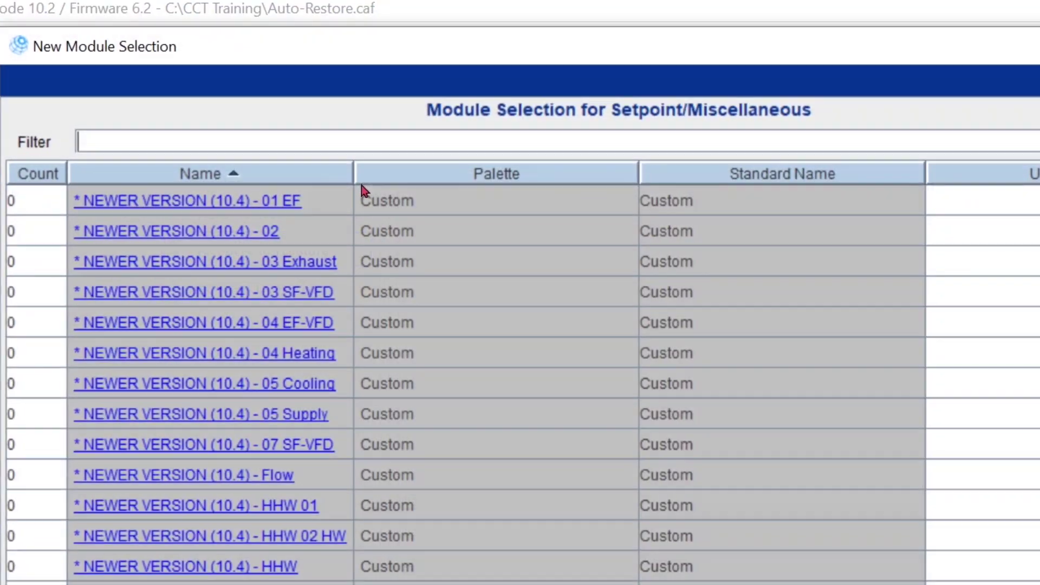
Abandon the New Module Selection without adding anything and bring up Reset Auto-Restore's options
type("act")
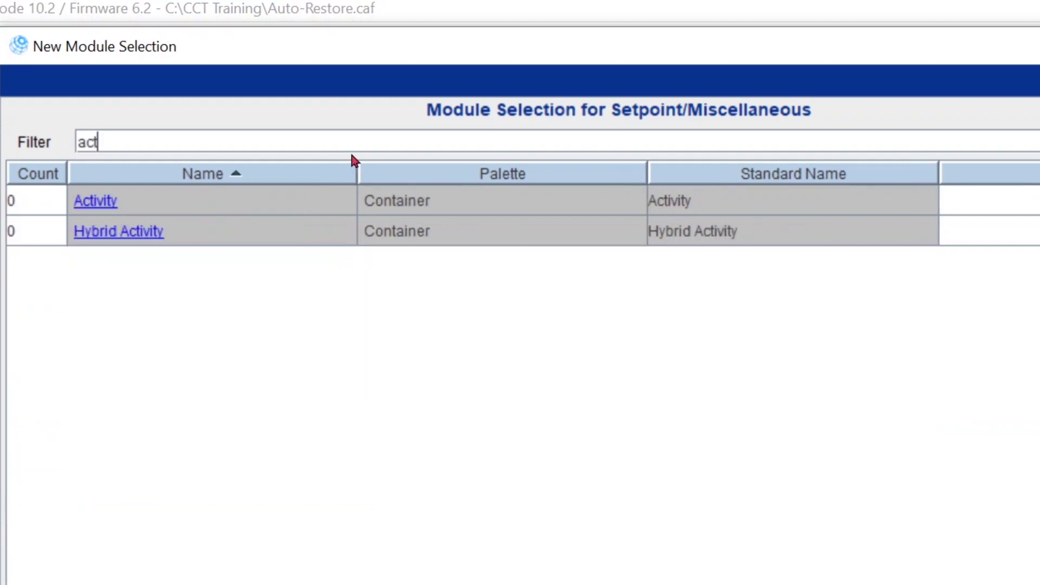
left_click(62, 200)
type("1")
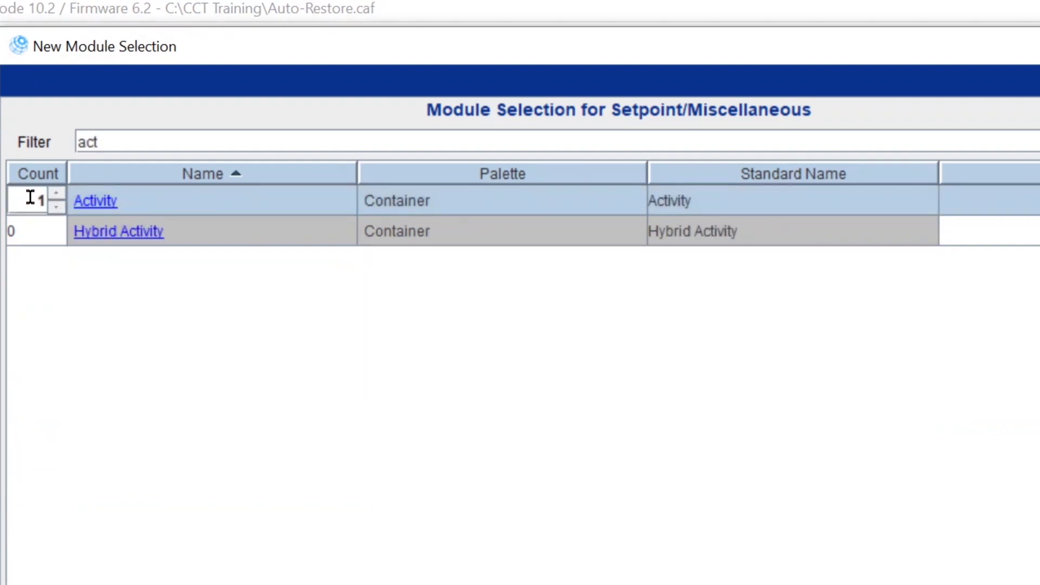
left_click(1033, 209)
type("ghfg")
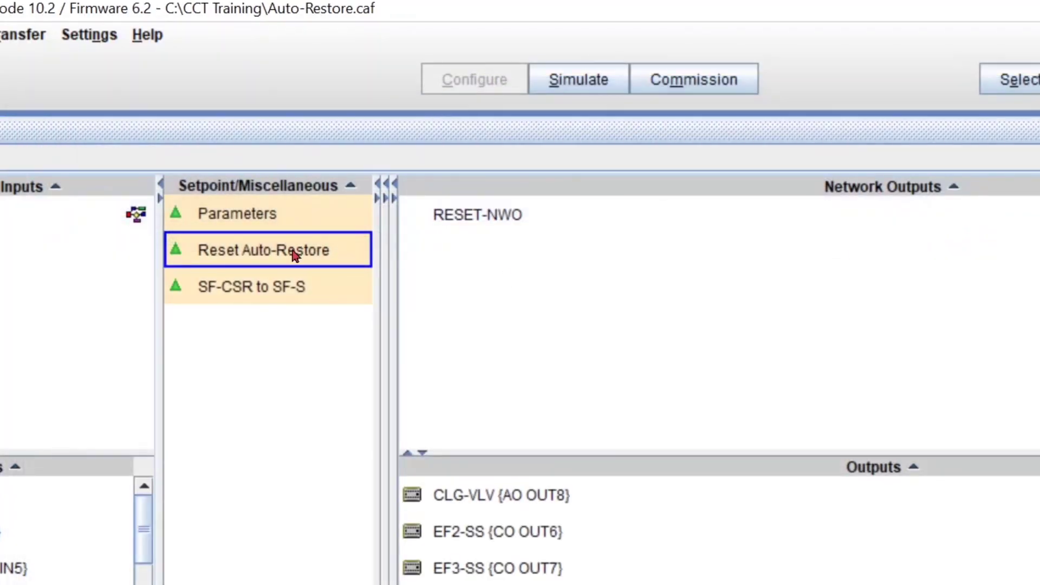
right_click(294, 254)
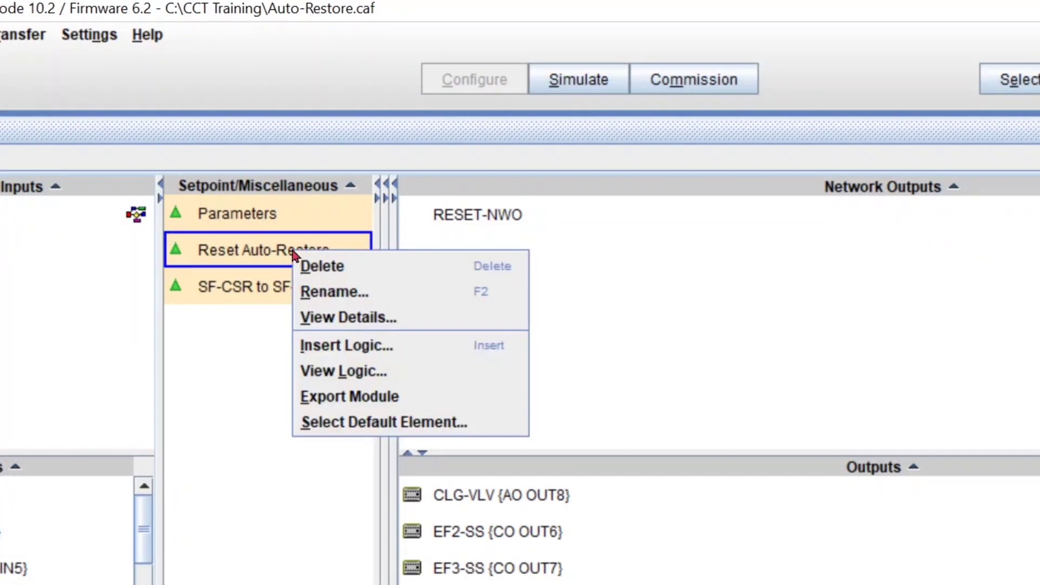
In Reset Auto-Restore's logic, filter the palette by 'input' and place an Input (Enum) below Reset-nwi
left_click(385, 360)
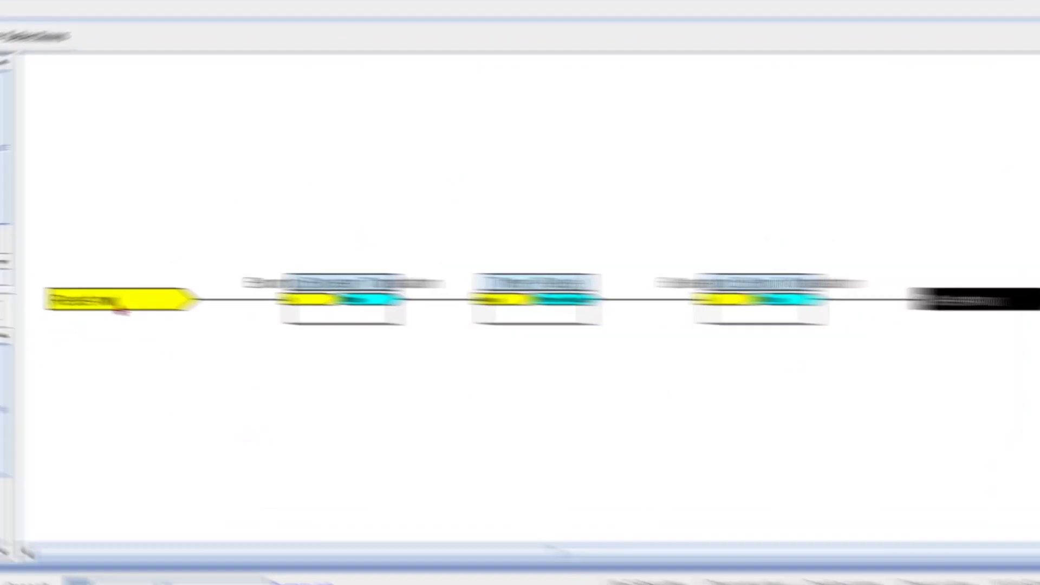
left_click(216, 365)
type("input")
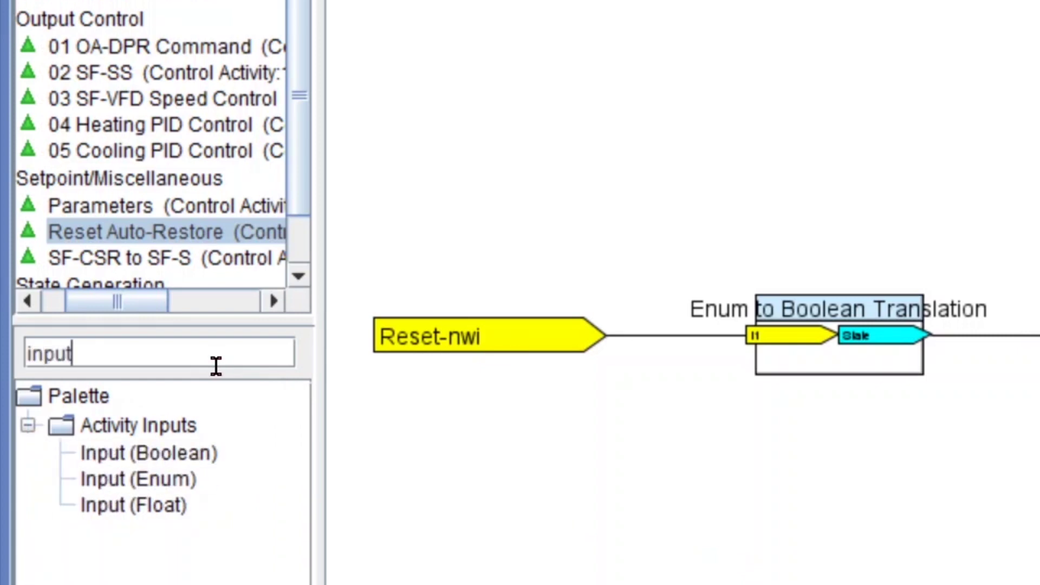
left_click_drag(195, 479, 324, 433)
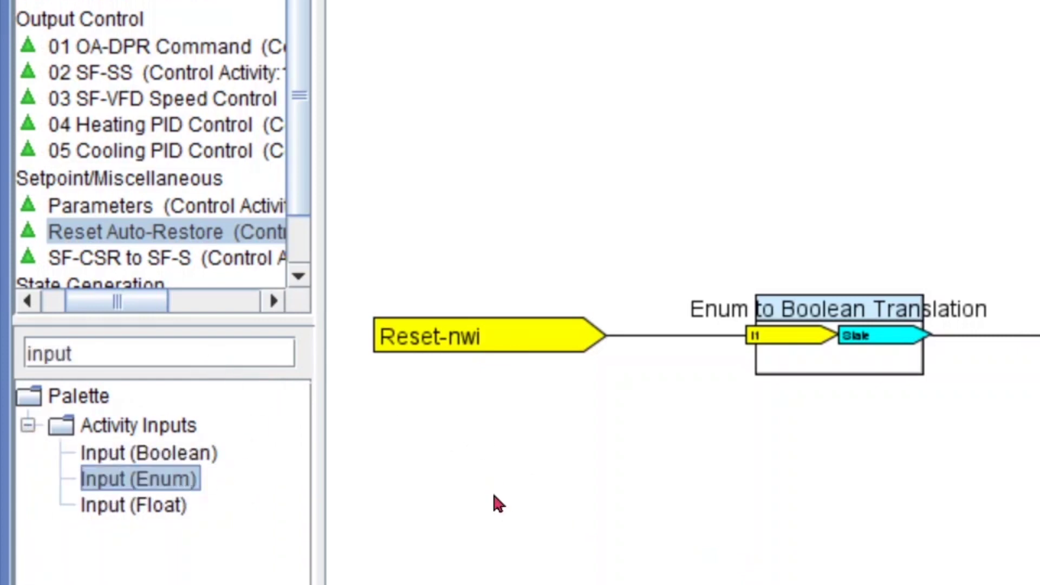
double_click(497, 342)
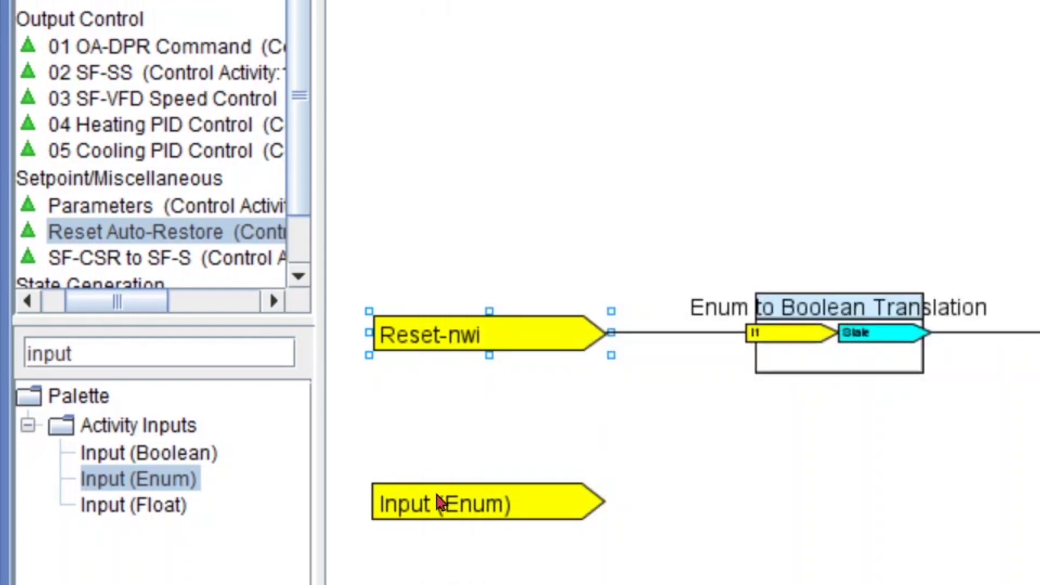
left_click(441, 501)
Name the new MV:11861 enum input RESET-NWI, give it Off/Reset state text, and apply
double_click(441, 501)
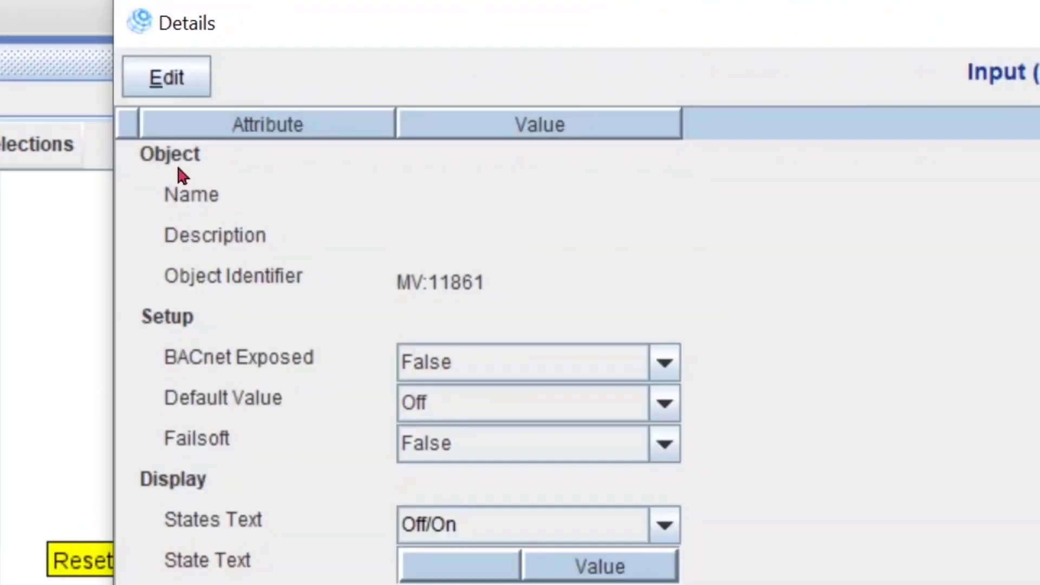
left_click(181, 78)
left_click(494, 194)
type("Rese")
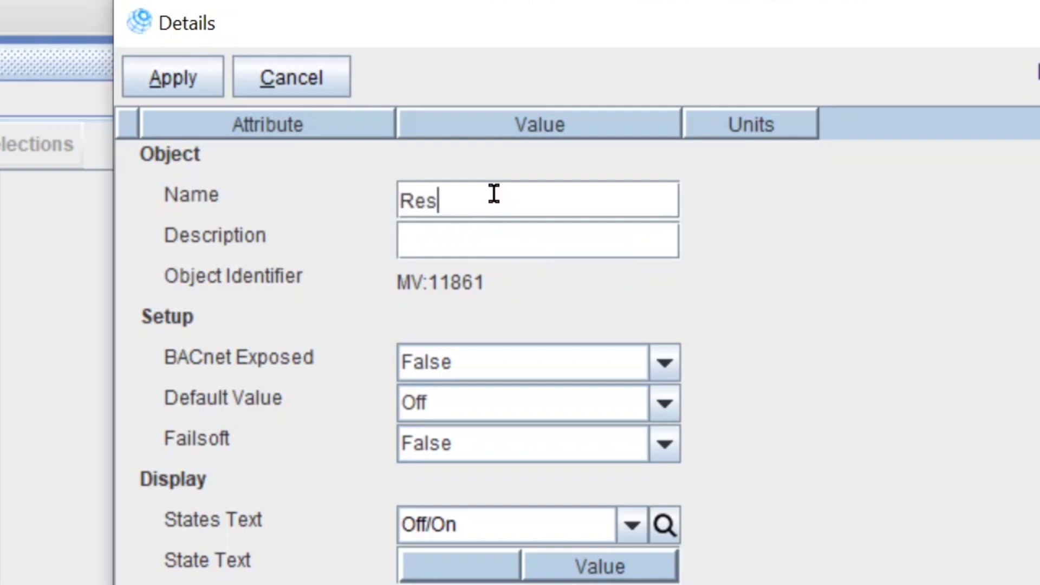
key("BackSpace")
key("BackSpace")
key("BackSpace")
key("BackSpace")
type("RESET-")
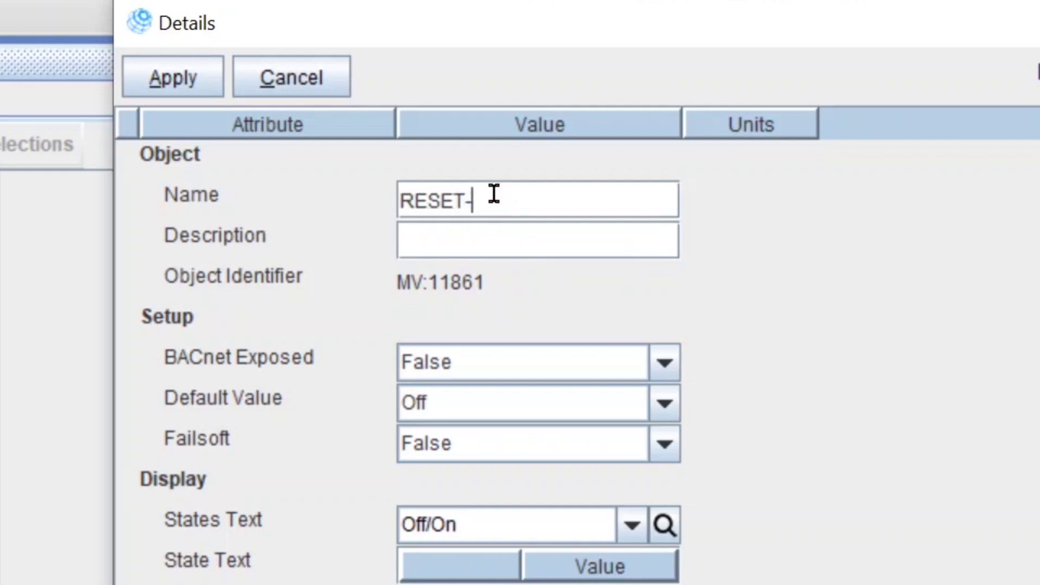
type("NWO")
key("BackSpace")
type("I")
left_click(554, 527)
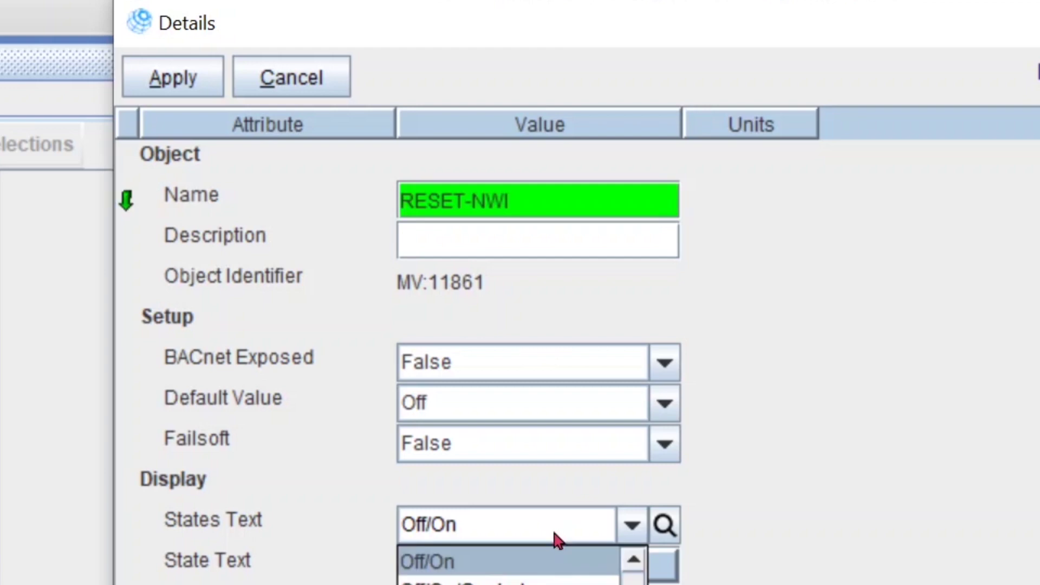
left_click(470, 570)
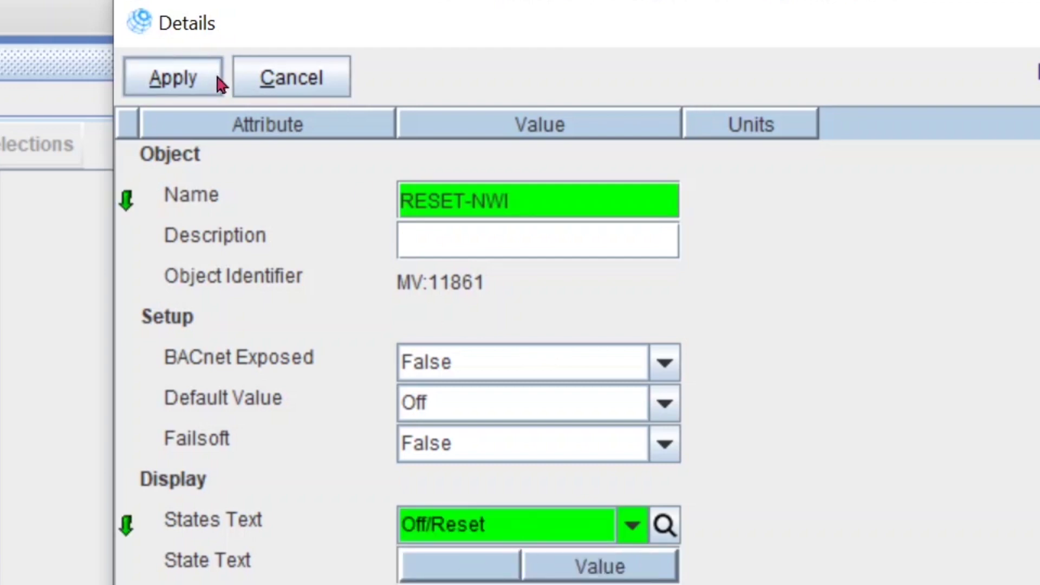
left_click(201, 82)
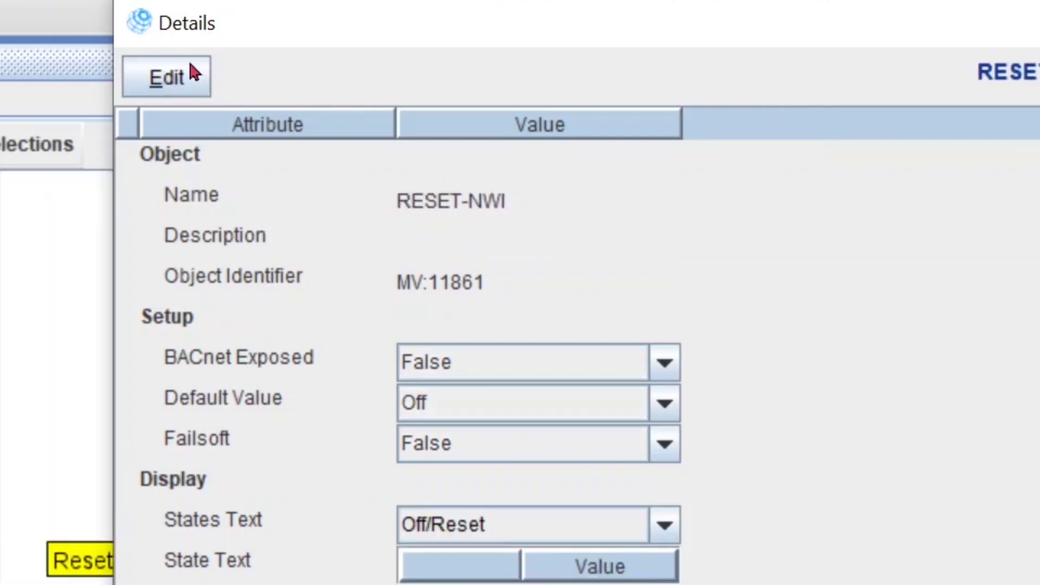